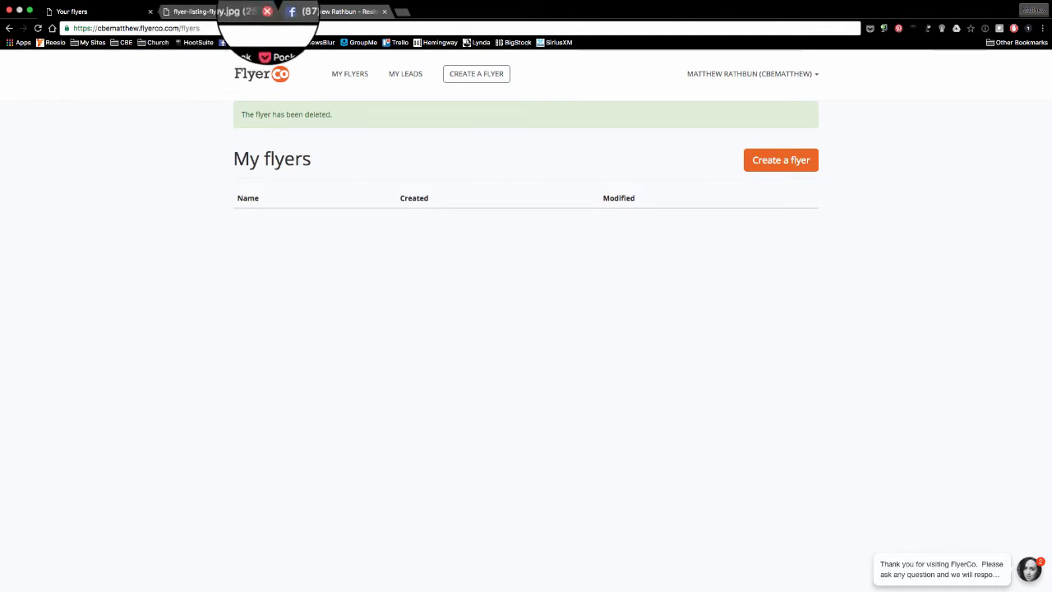
- Create a new flyer from the Listing Flyer template in the Fresh Collection
left_click(267, 11)
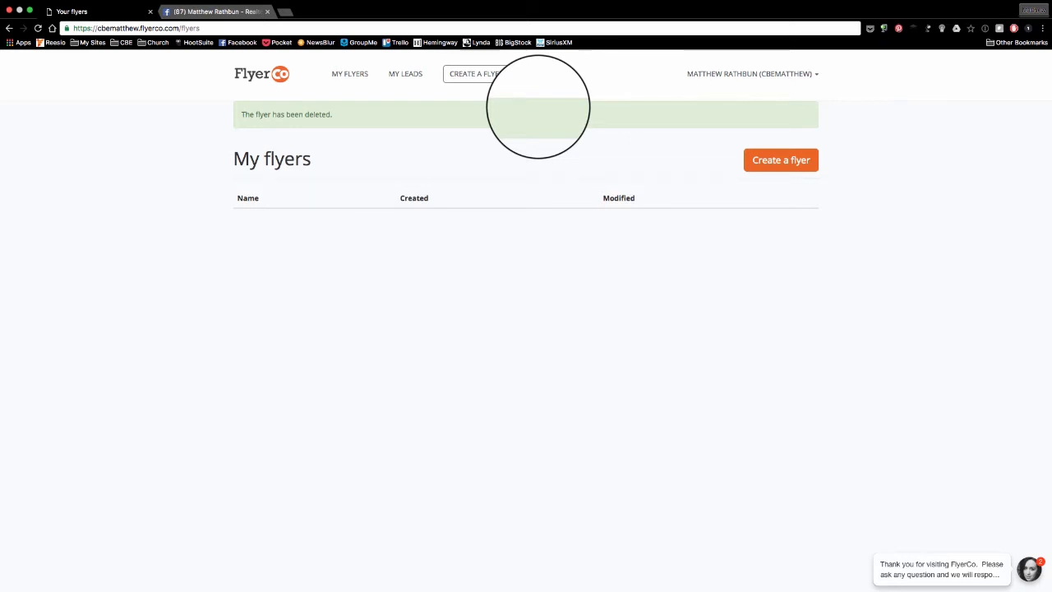
left_click(477, 73)
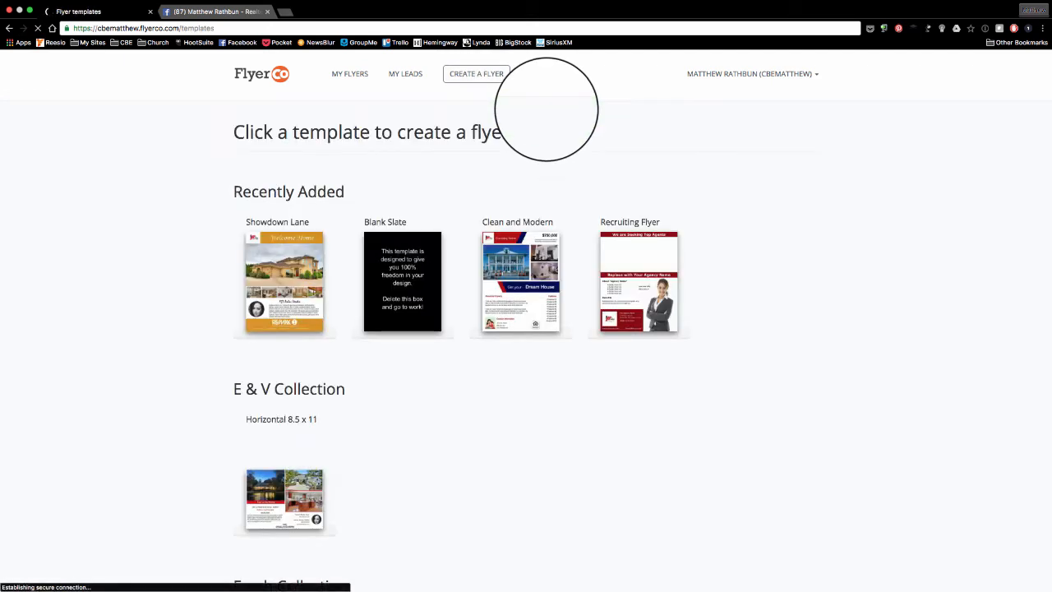
scroll(550, 124, "down", 1)
scroll(614, 368, "down", 7)
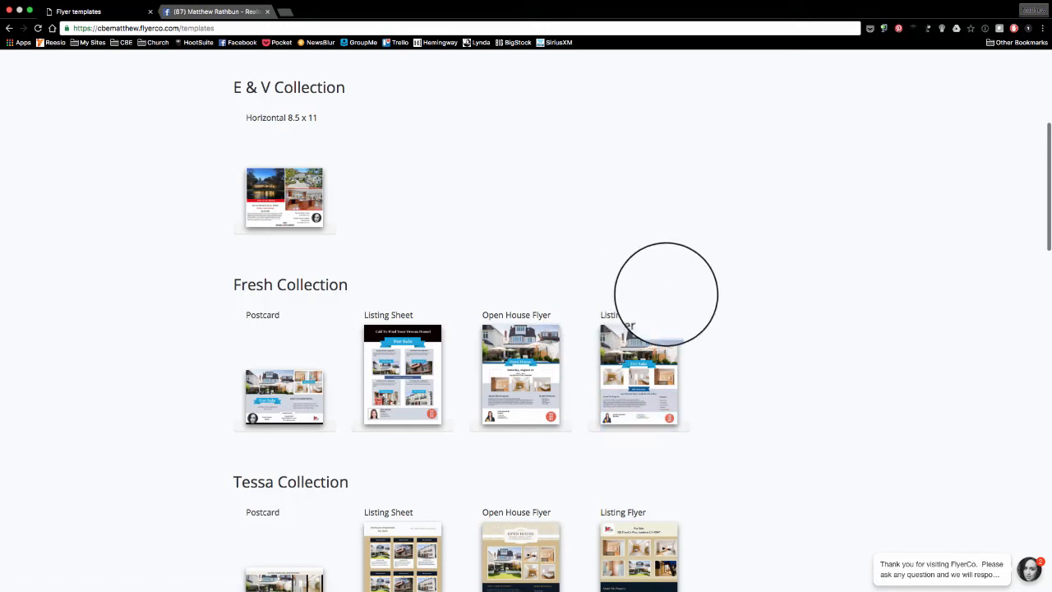
scroll(739, 322, "down", 1)
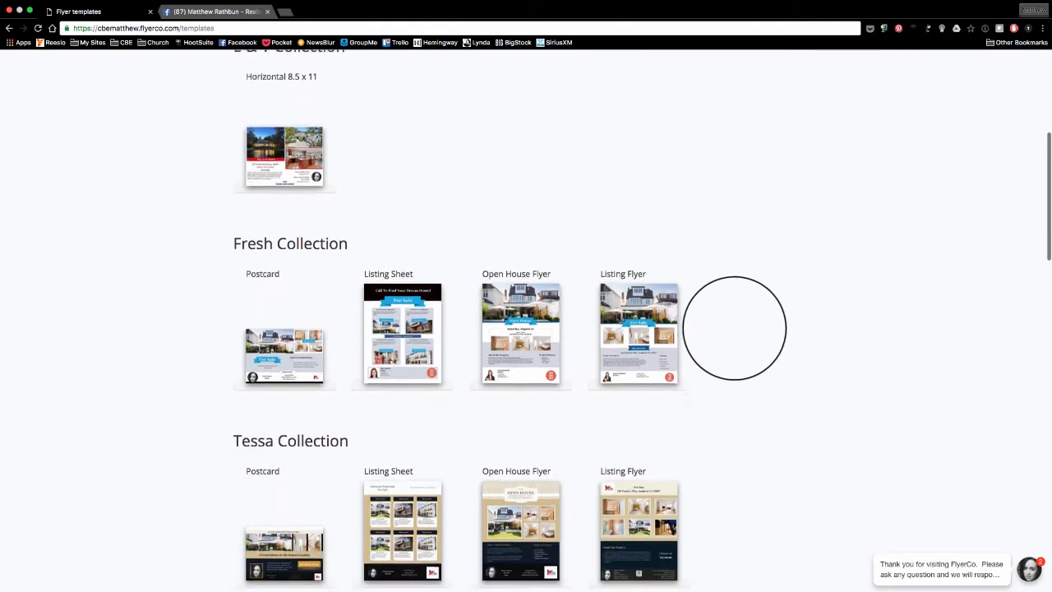
left_click(652, 322)
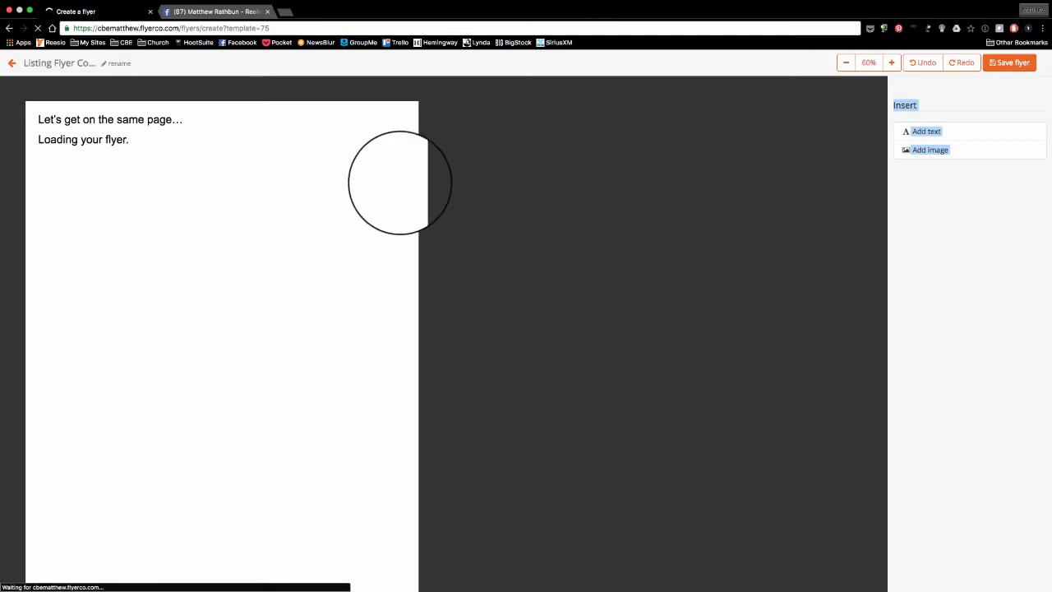
- Replace the flyer's large header photo with the image of the lit house at dusk and adjust its vertical position in the frame
scroll(292, 190, "down", 1)
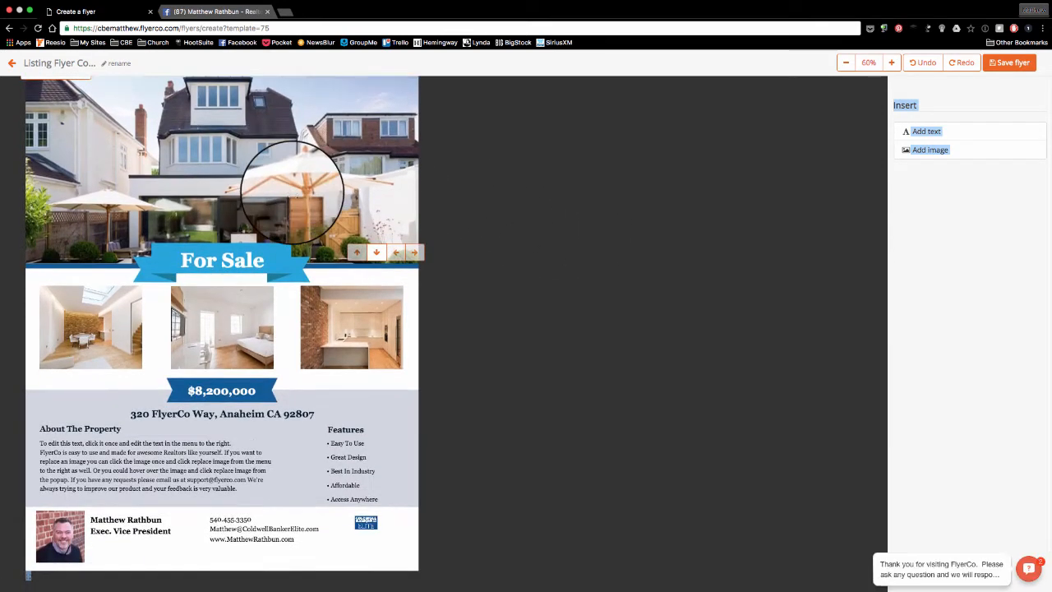
mouse_move(63, 535)
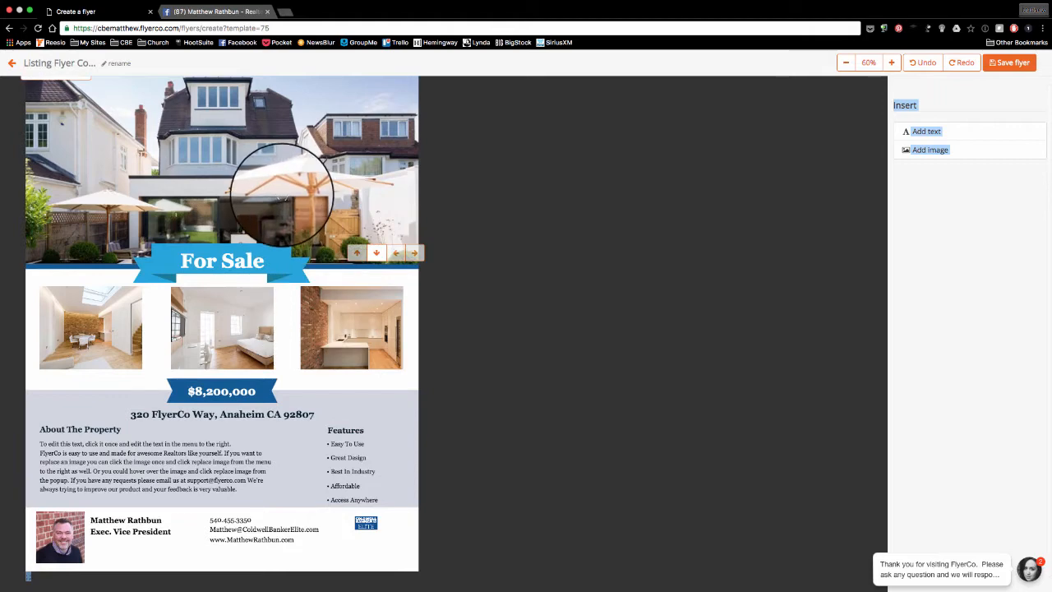
scroll(281, 193, "up", 1)
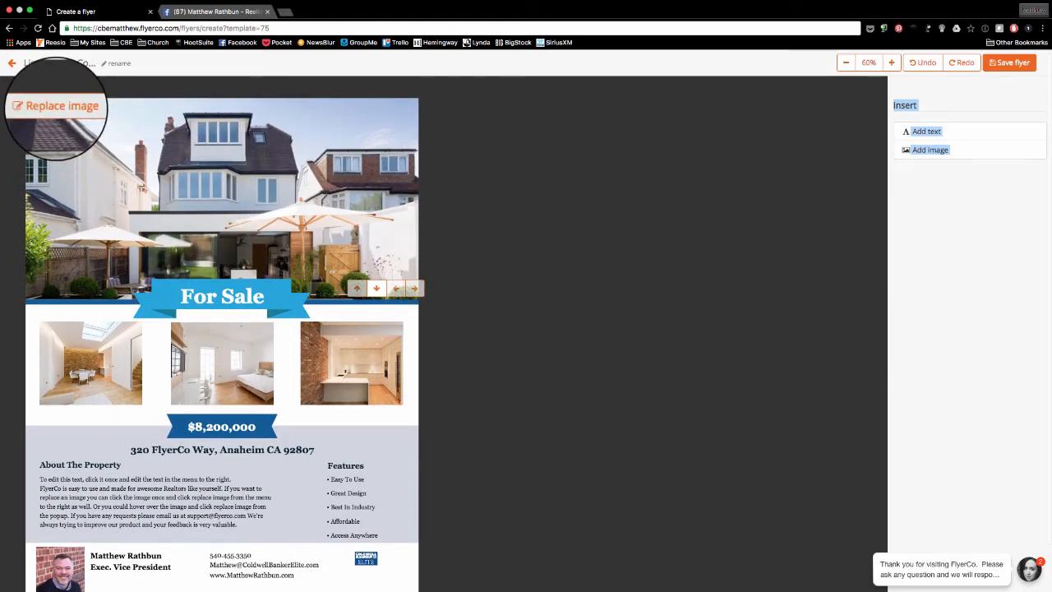
left_click(56, 105)
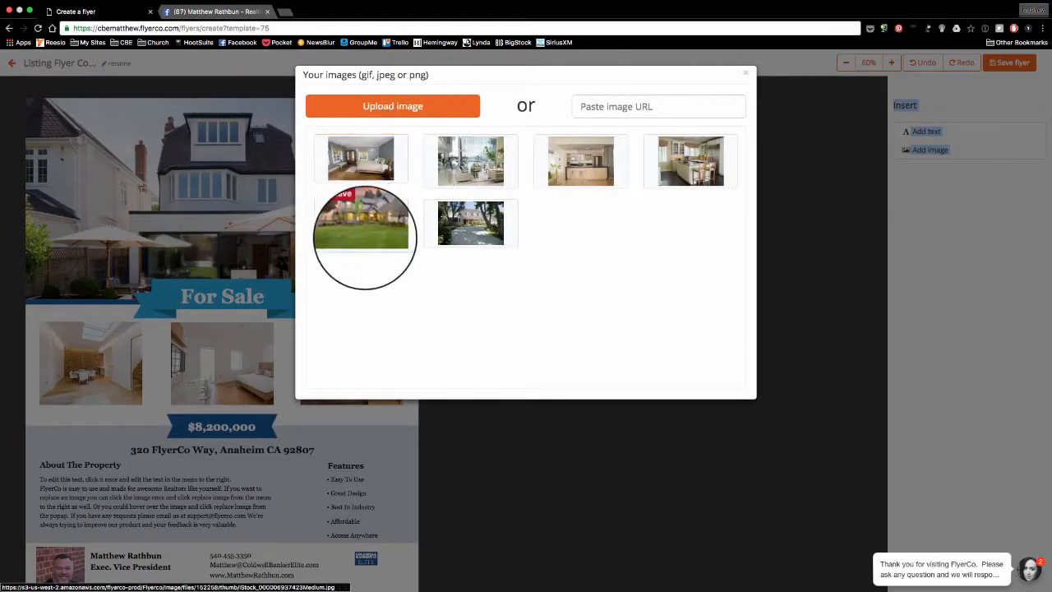
left_click(362, 230)
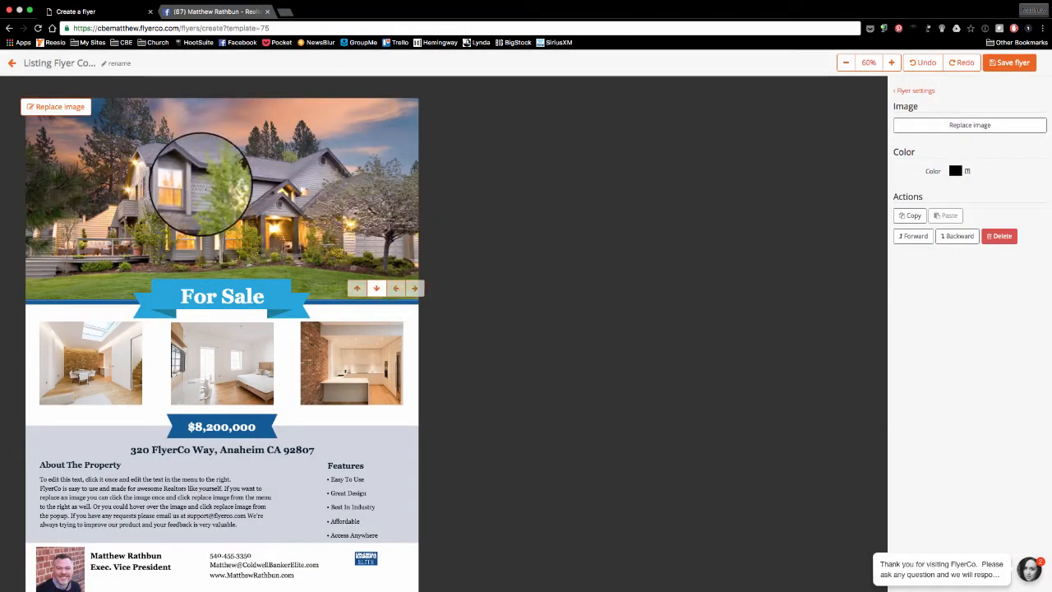
left_click(376, 288)
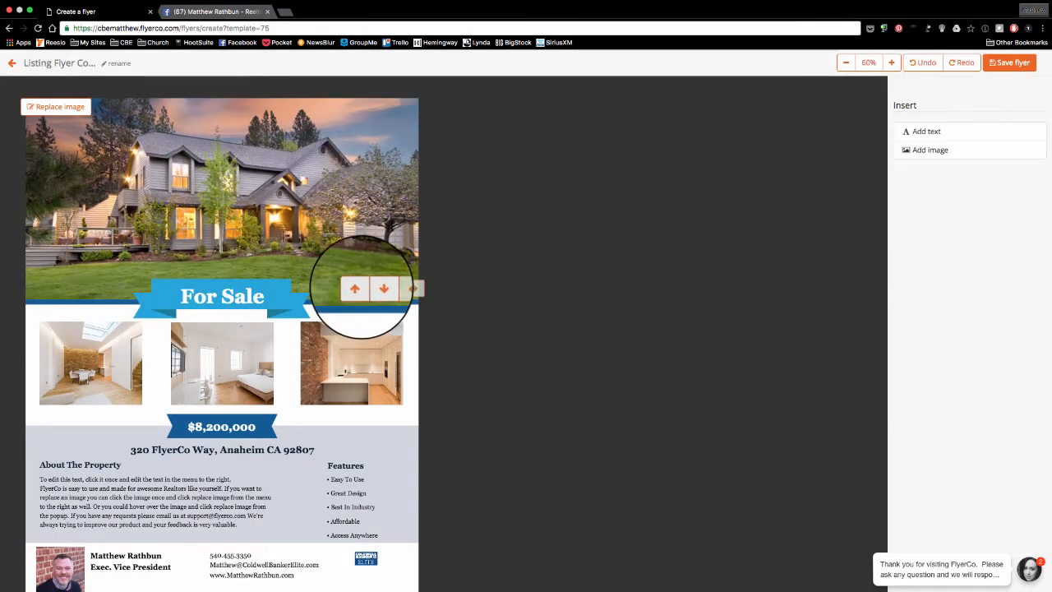
left_click(379, 288)
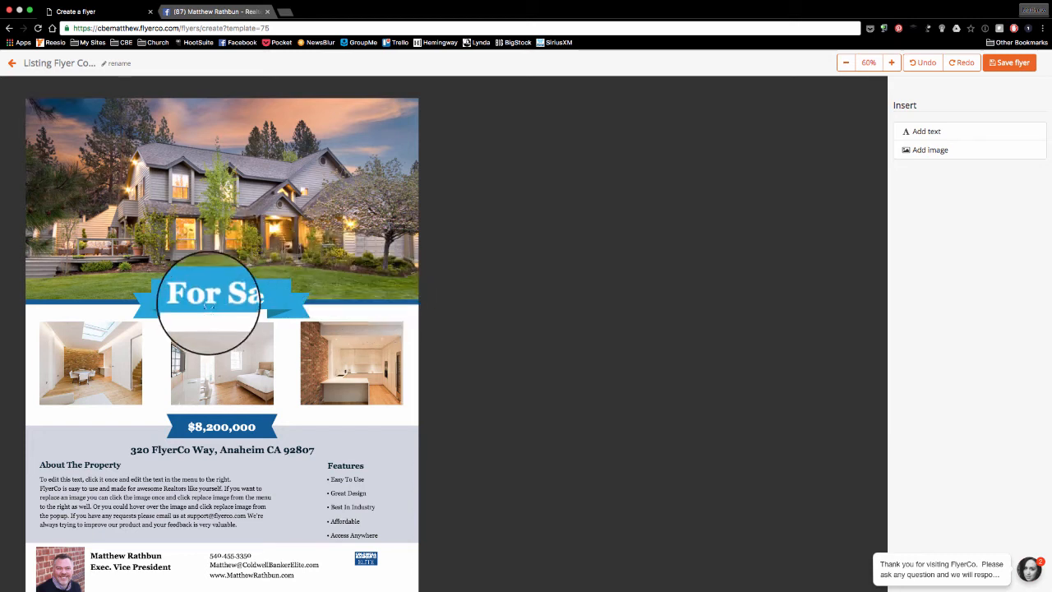
- Change the "For Sale" ribbon headline to "For Mega-Sale" and nudge the text slightly left
left_click(208, 303)
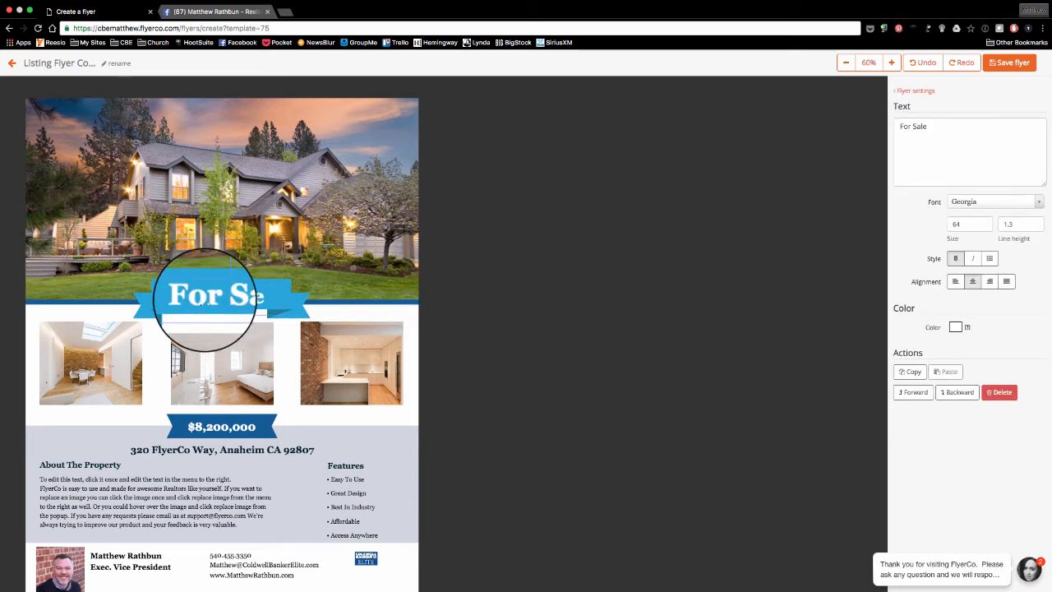
left_click_drag(933, 128, 820, 157)
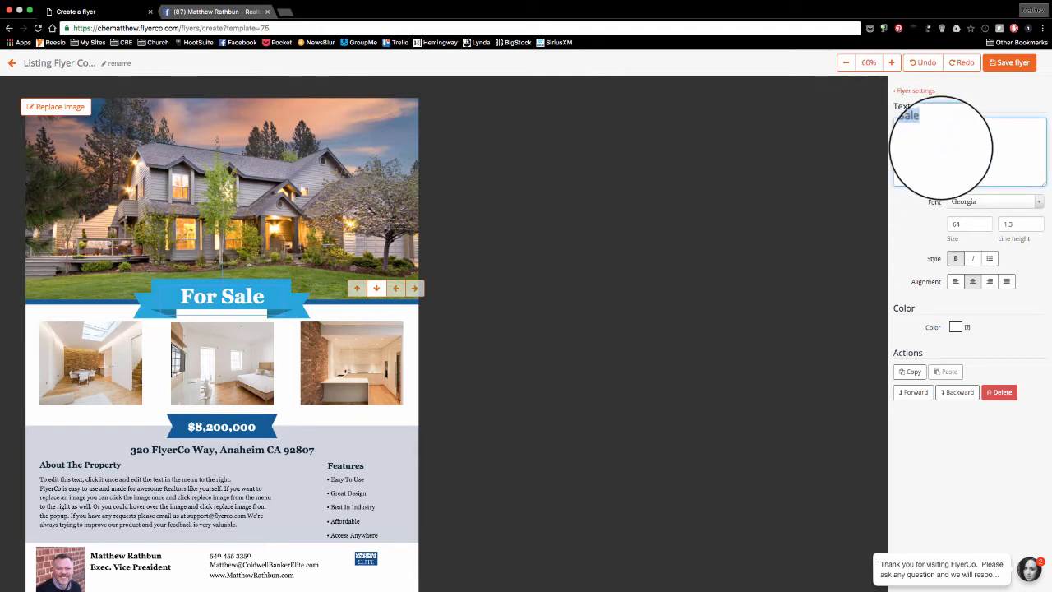
type("For M")
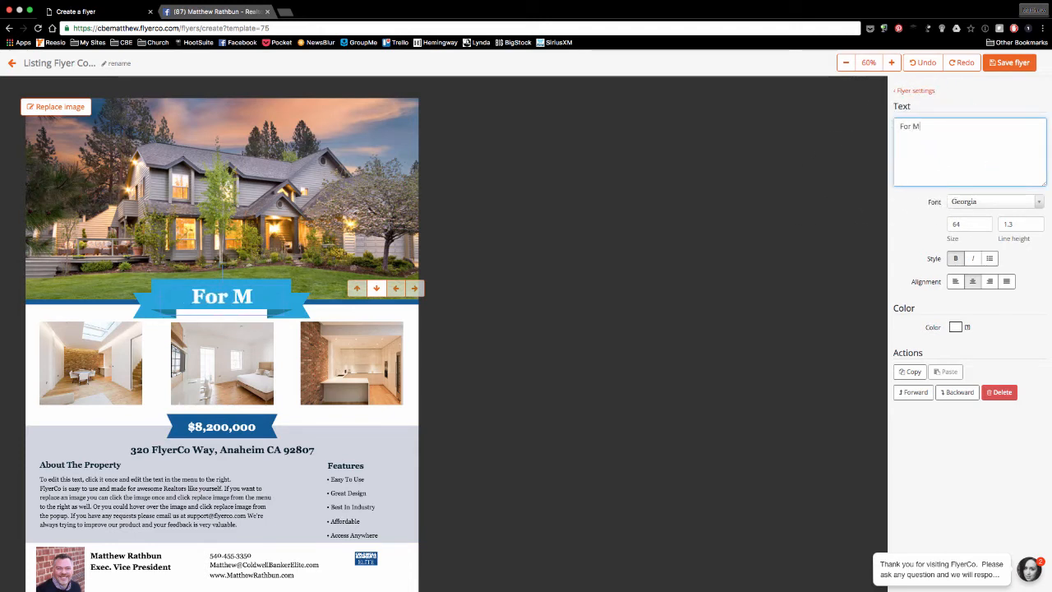
type("ega-Sale")
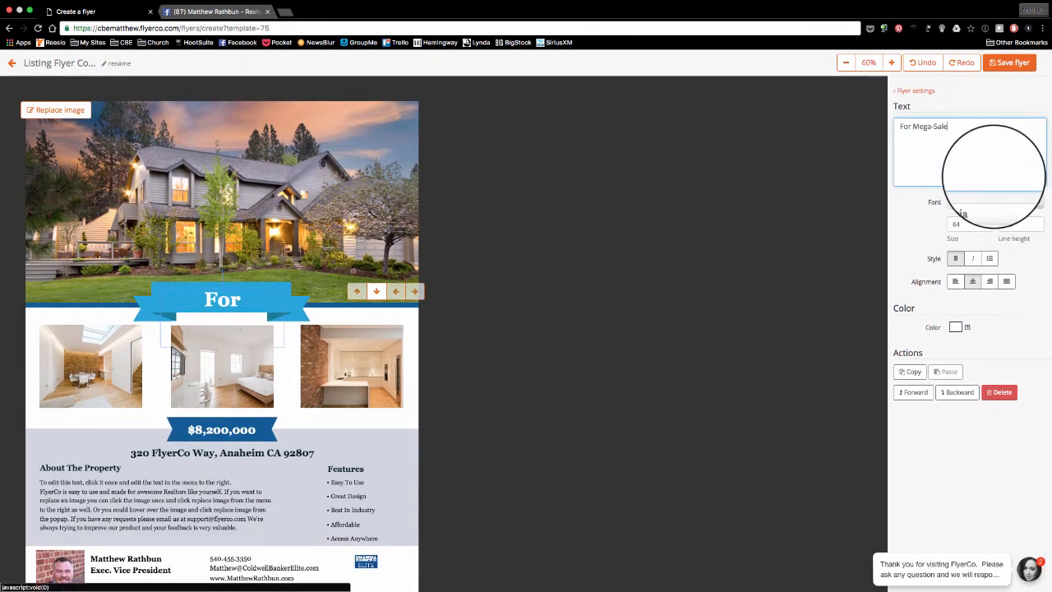
left_click_drag(224, 298, 229, 296)
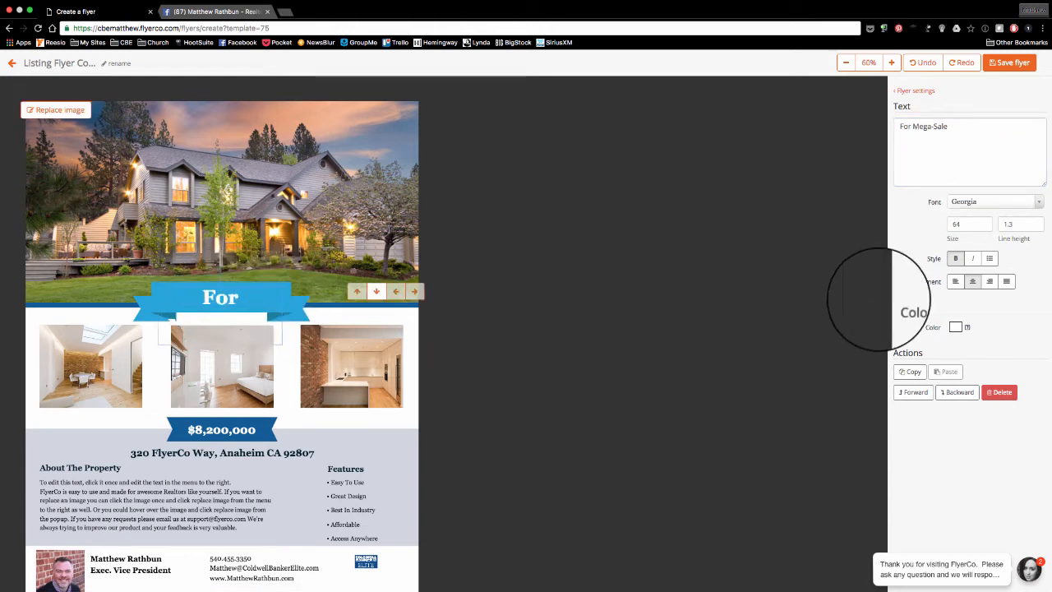
- Reduce the ribbon headline's font size to 50
left_click(967, 223)
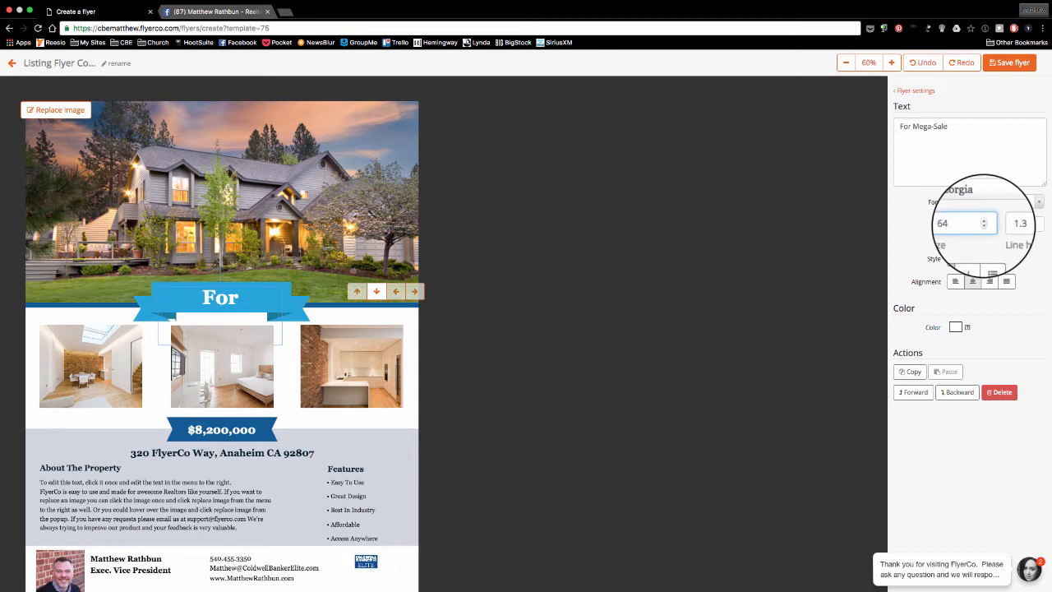
left_click(983, 226)
left_click(984, 226)
left_click(984, 226)
left_click(983, 226)
left_click(983, 226)
left_click(984, 226)
- Set the font of the "For Mega-Sale" headline to Tamoha
left_click(1001, 201)
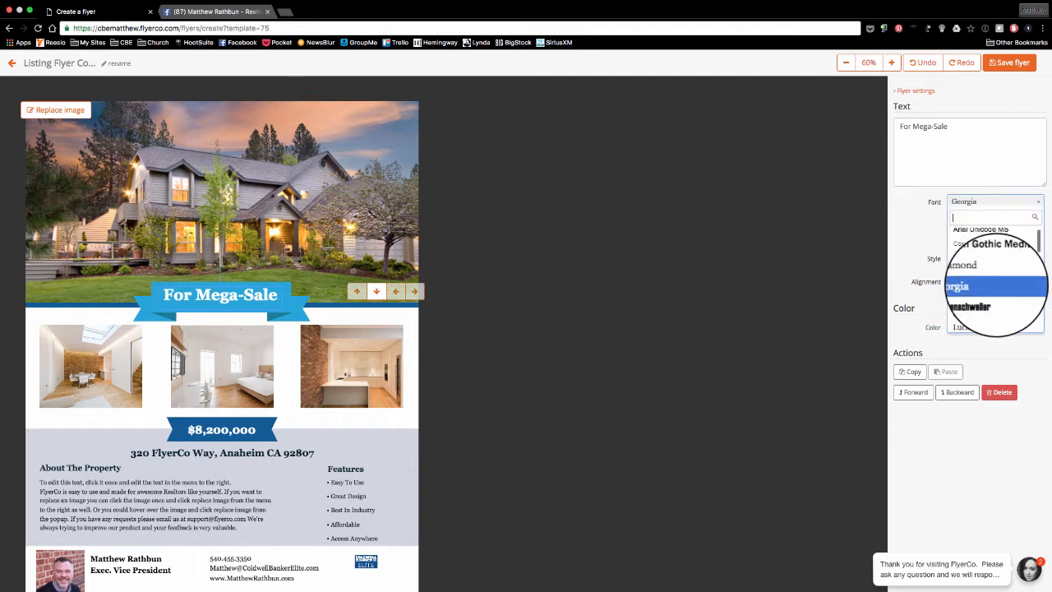
scroll(996, 286, "down", 10)
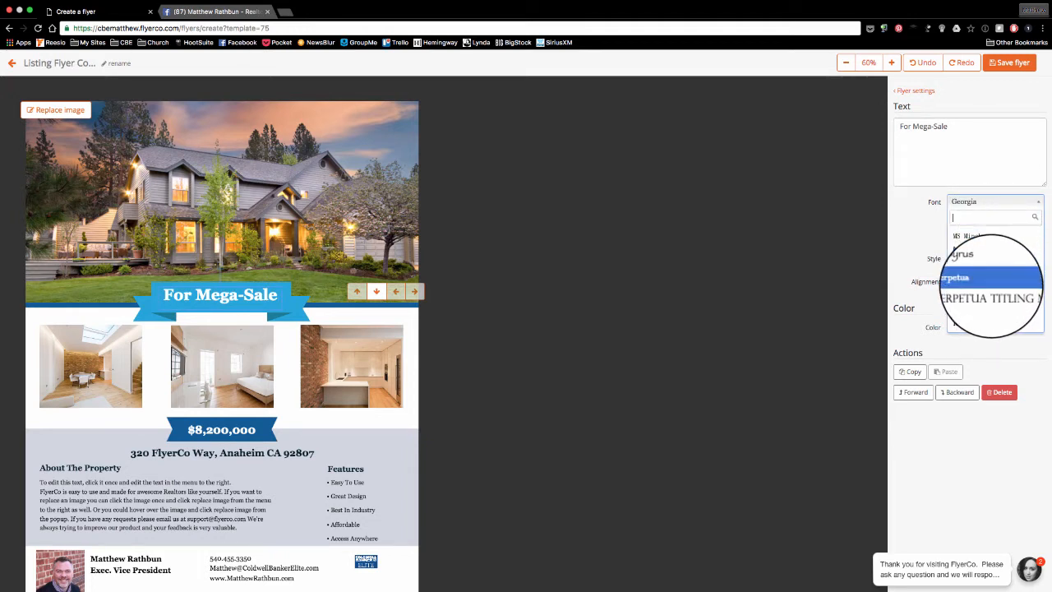
scroll(991, 285, "down", 5)
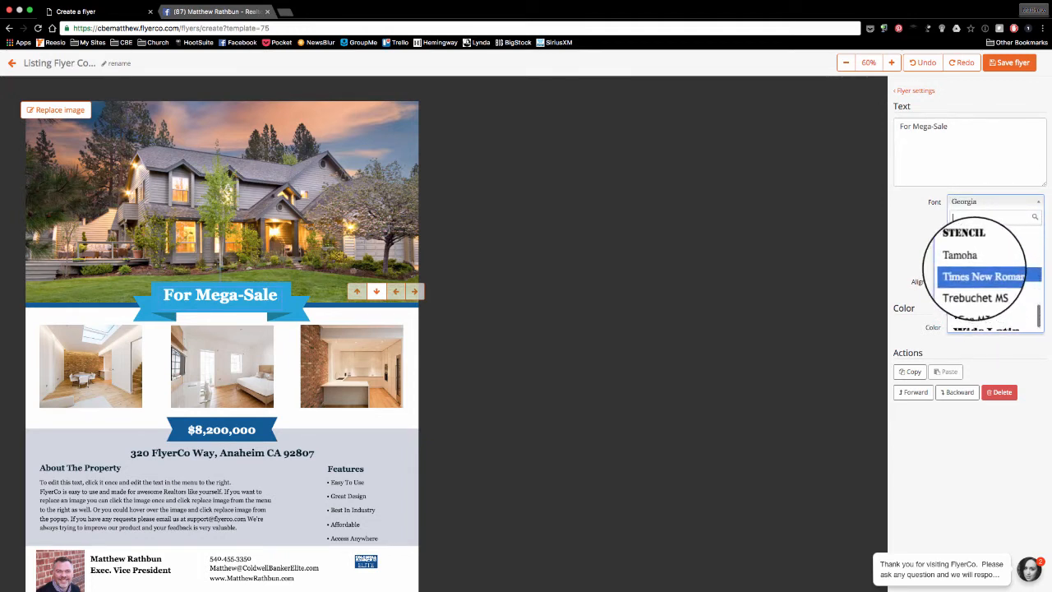
left_click(974, 256)
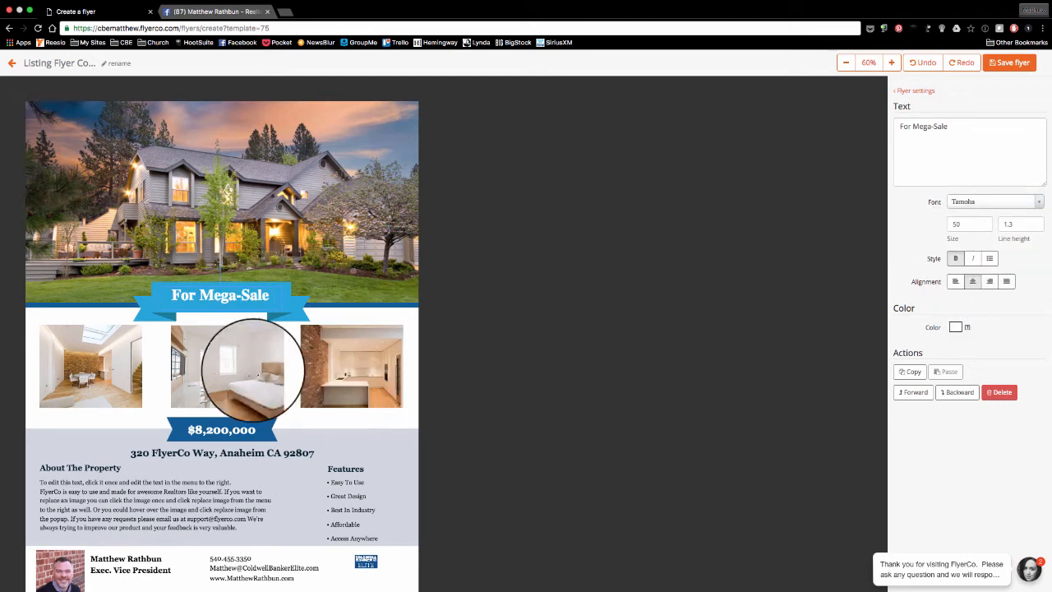
- Replace the three small interior photos, from left to right, with the bright living room, wooden kitchen and blue bedroom images
mouse_move(192, 246)
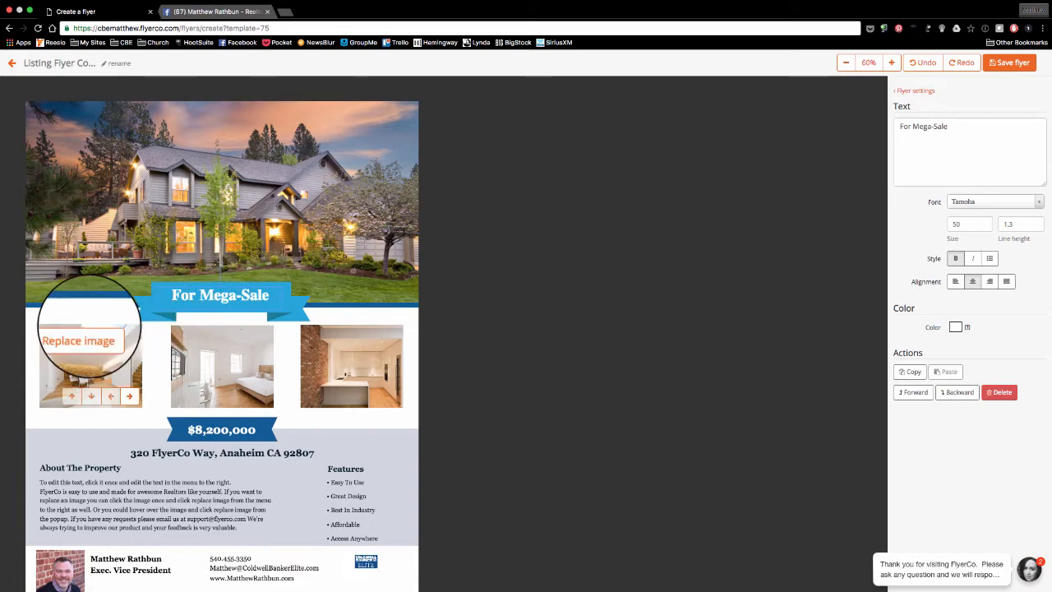
left_click(82, 338)
left_click(475, 164)
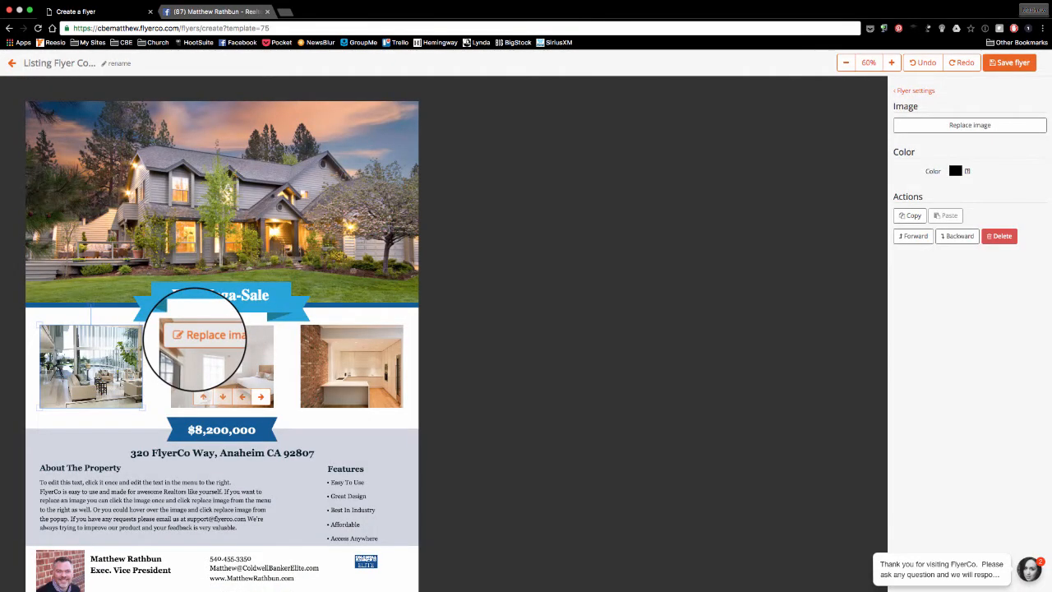
left_click(197, 335)
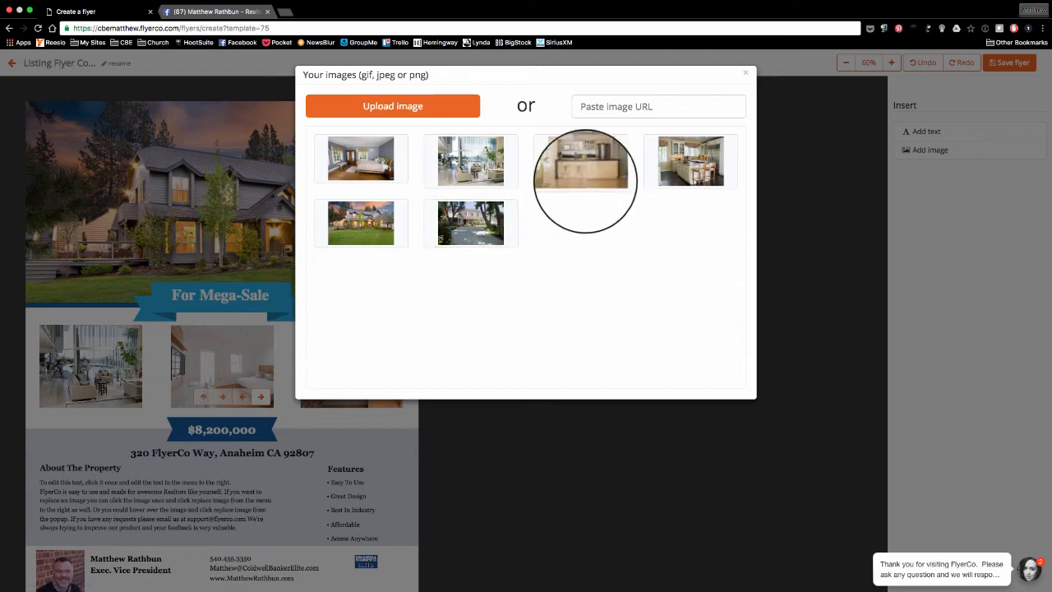
left_click(584, 168)
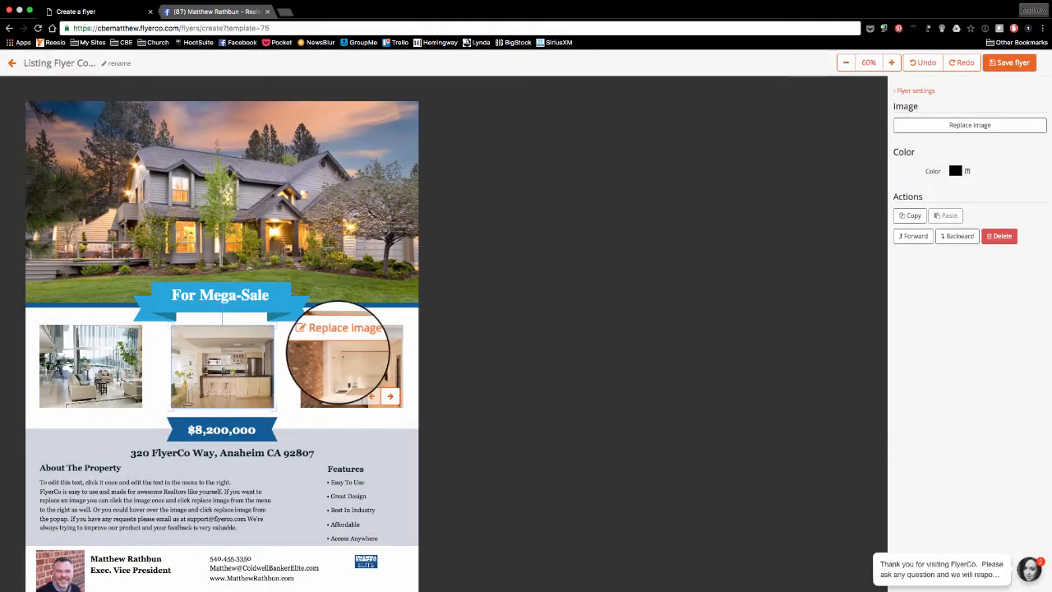
left_click(339, 337)
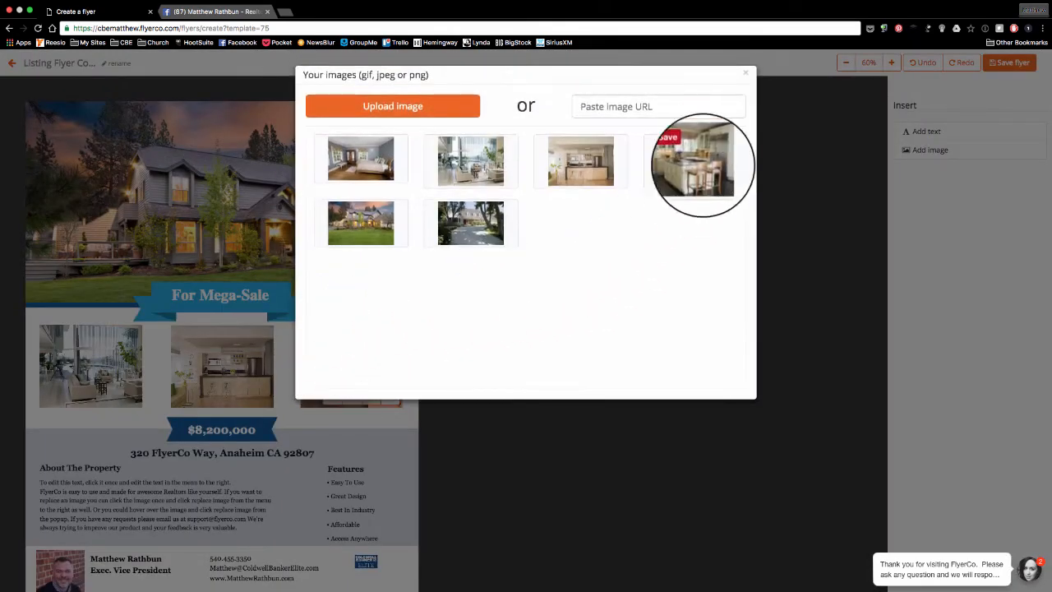
left_click(366, 162)
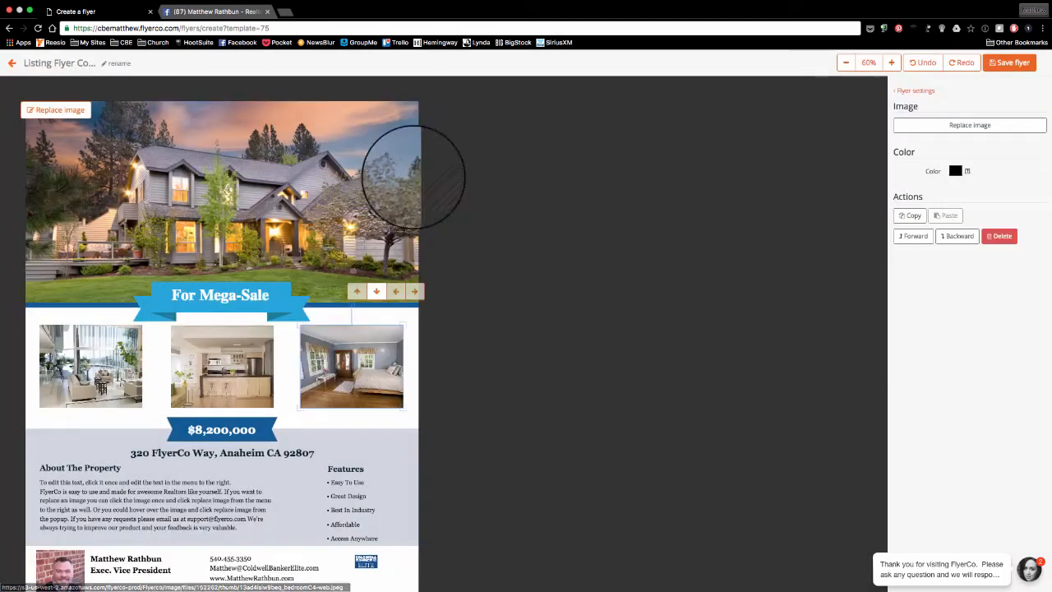
scroll(357, 336, "down", 1)
left_click(339, 270)
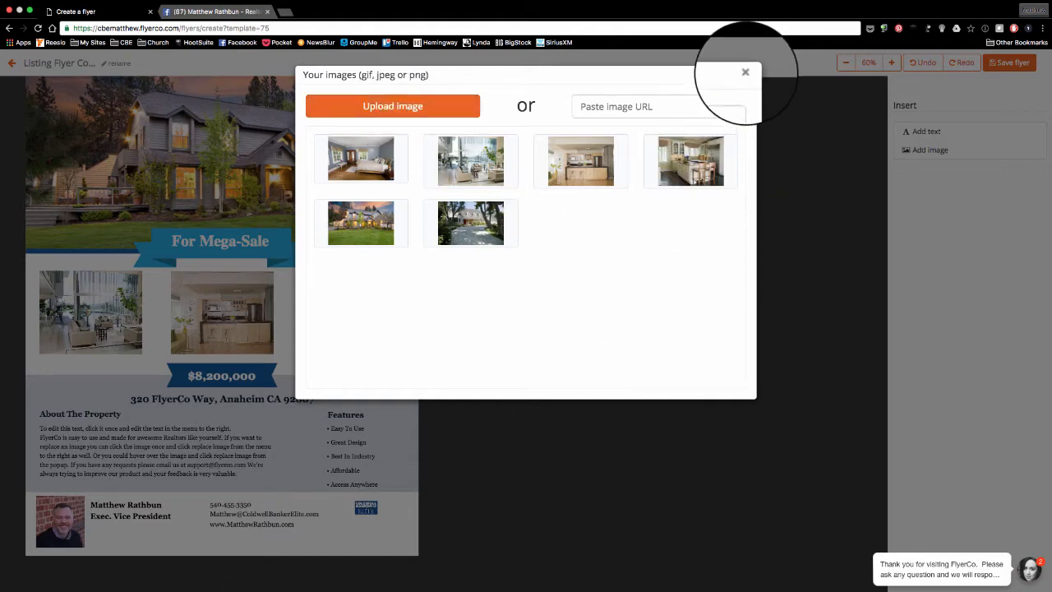
left_click(745, 72)
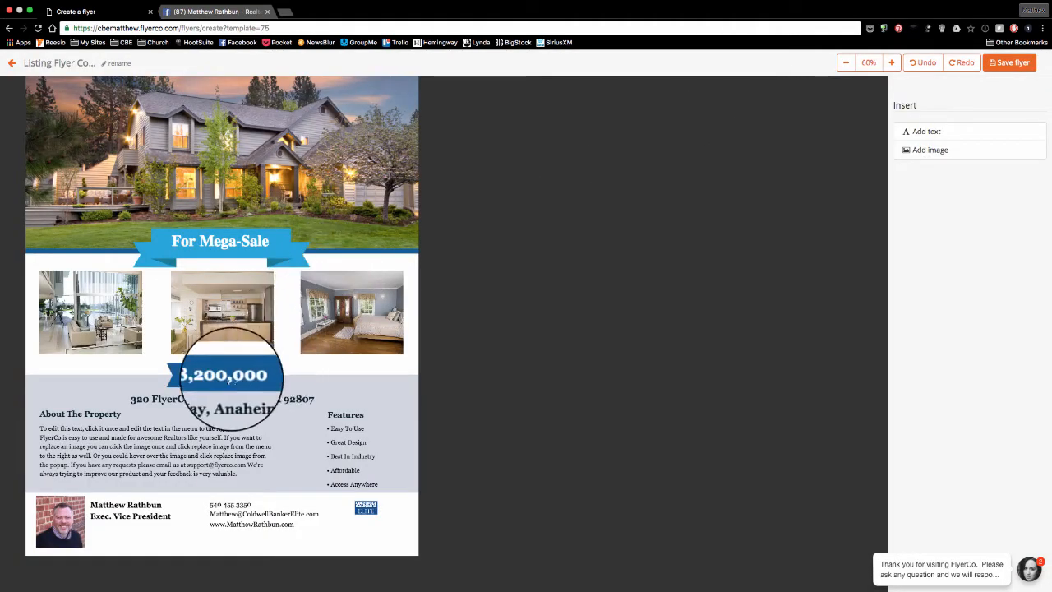
- Change the price in the blue ribbon to $500,000
left_click(229, 376)
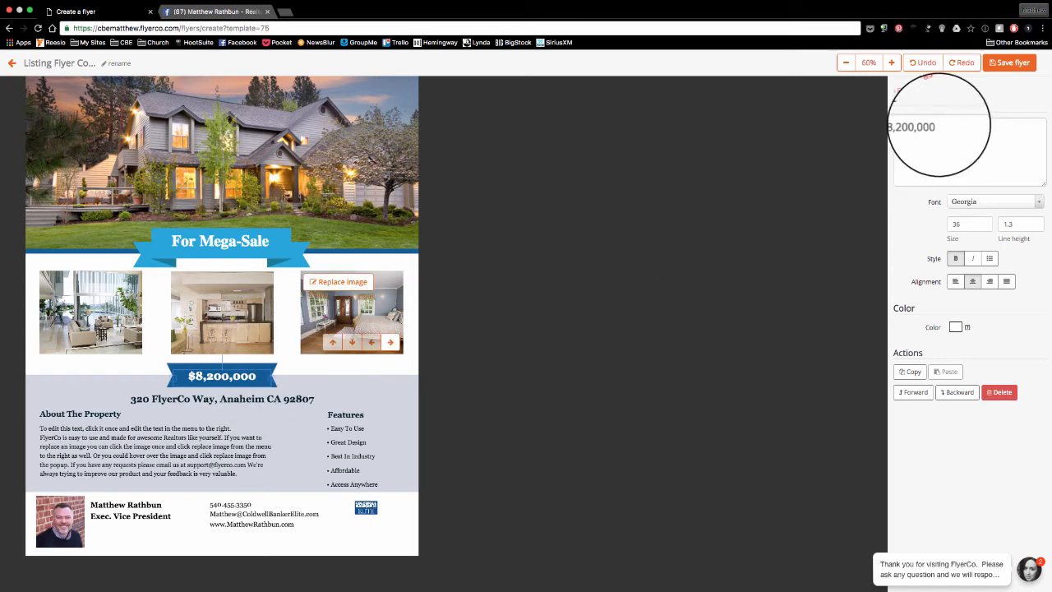
double_click(936, 126)
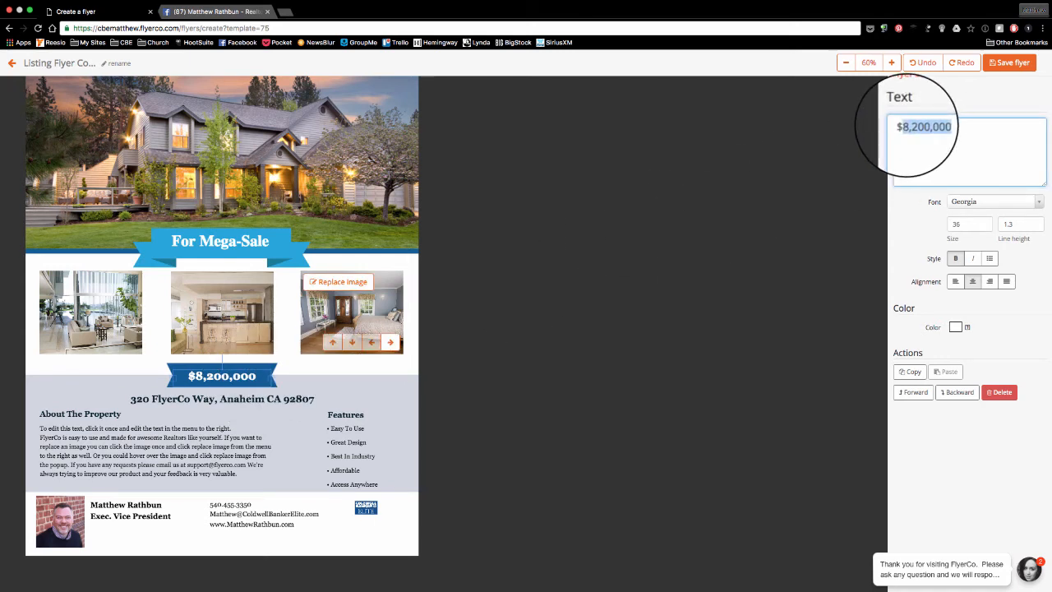
type("500,000")
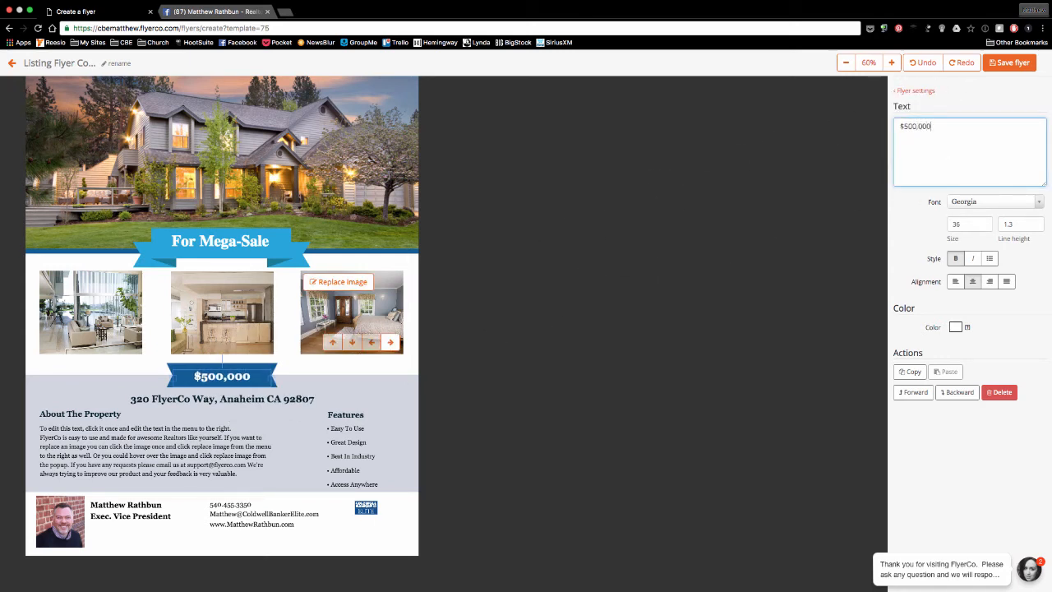
- Set the font of the price in the blue ribbon to Tw Cen MT
left_click(1011, 202)
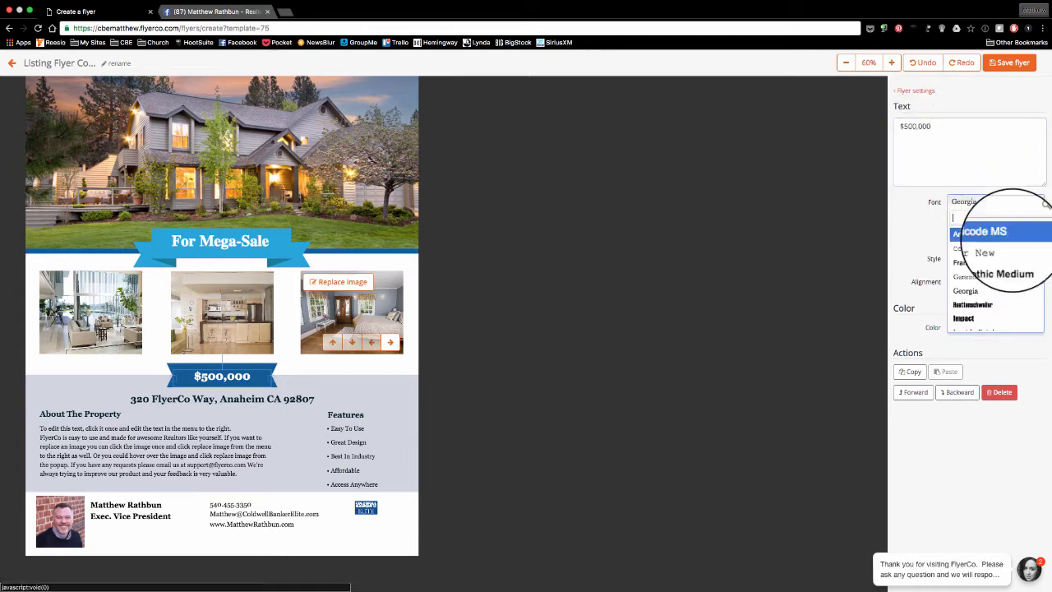
scroll(1000, 269, "down", 10)
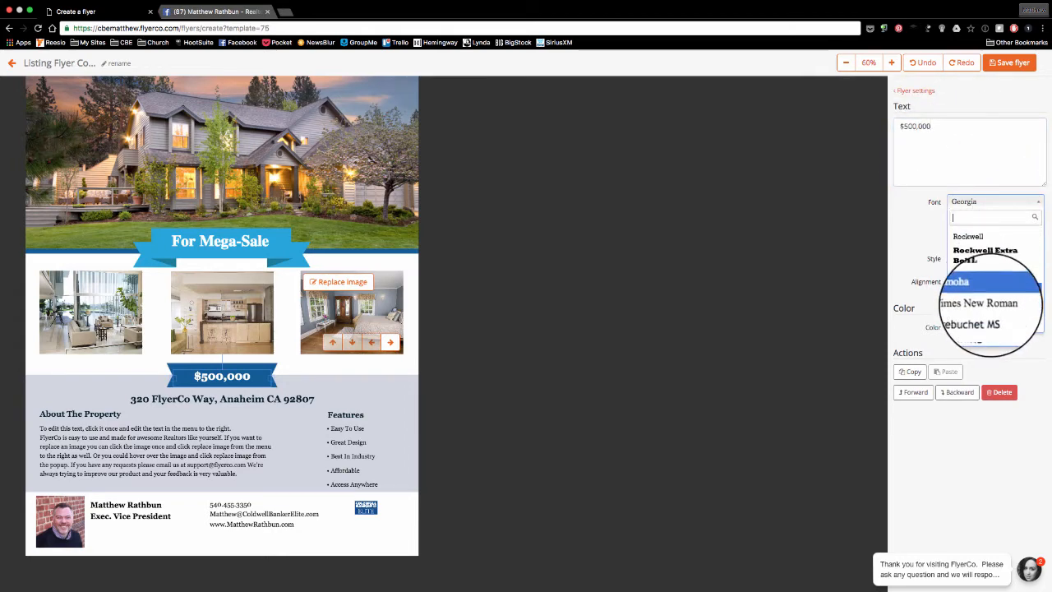
left_click(990, 297)
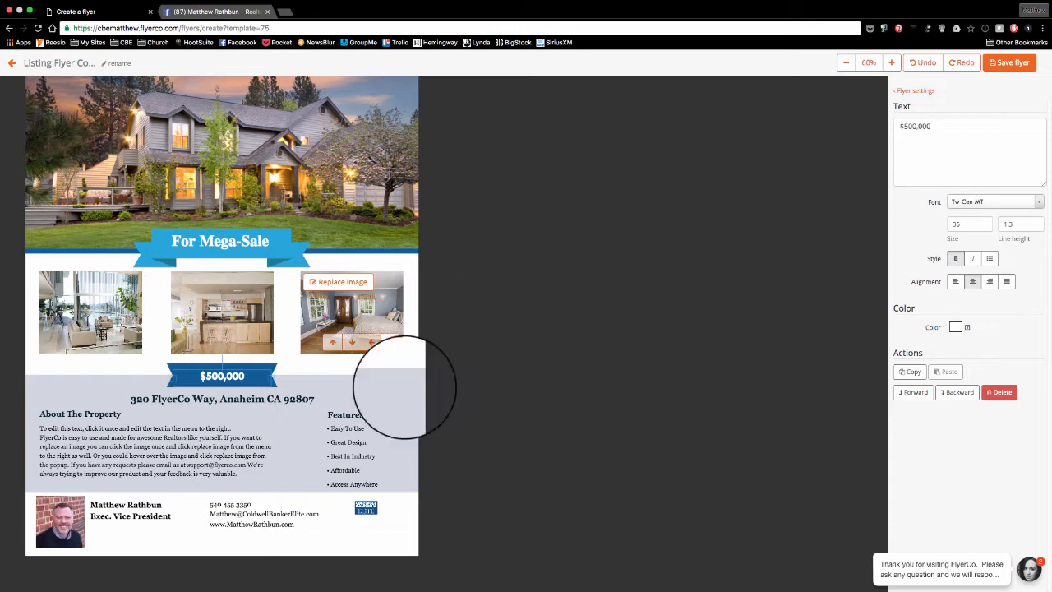
left_click(205, 402)
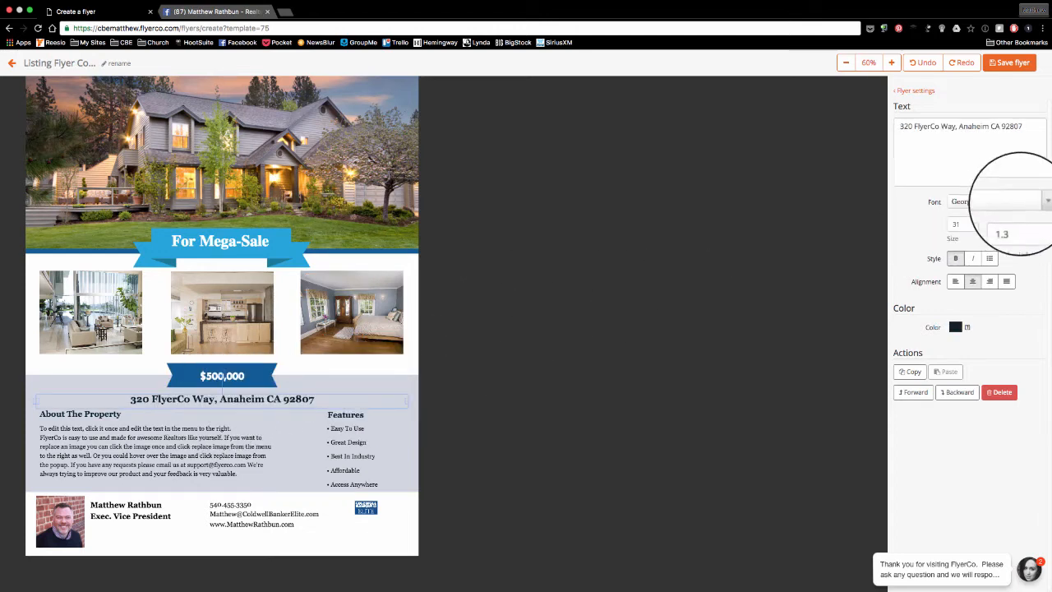
left_click(1019, 128)
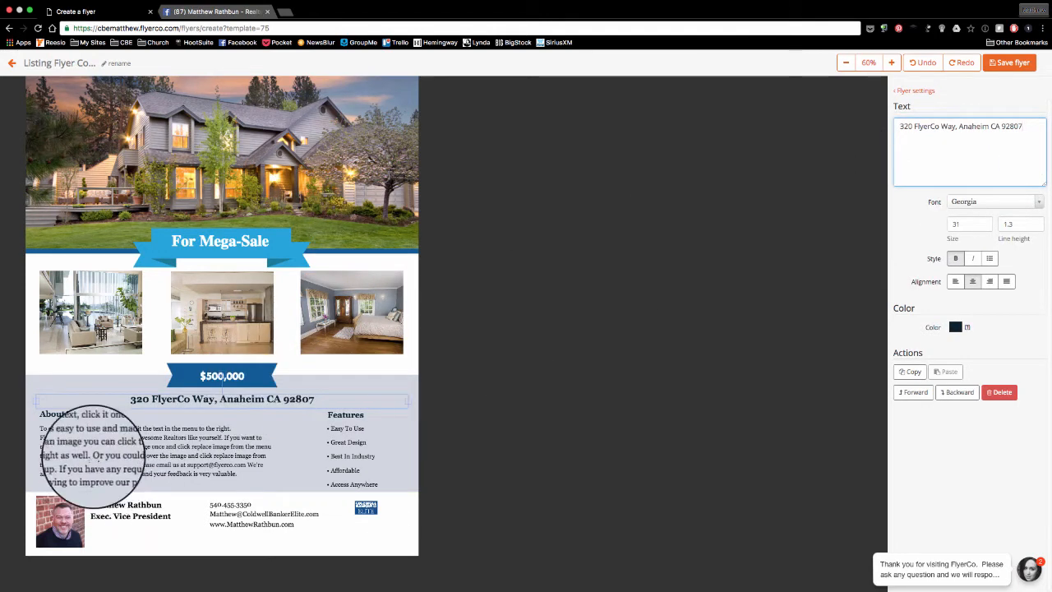
left_click(105, 444)
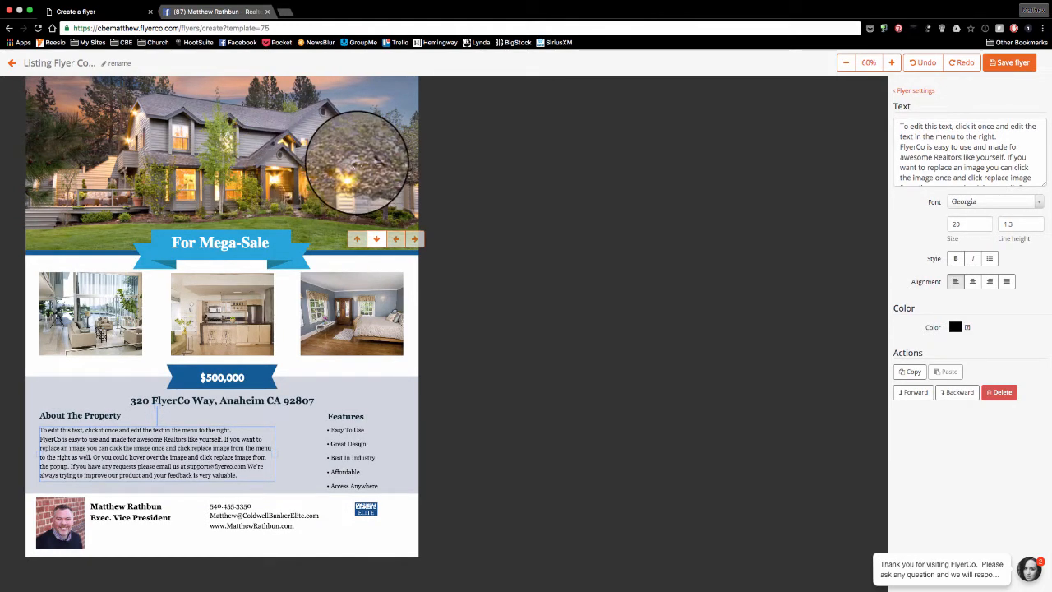
scroll(226, 153, "up", 1)
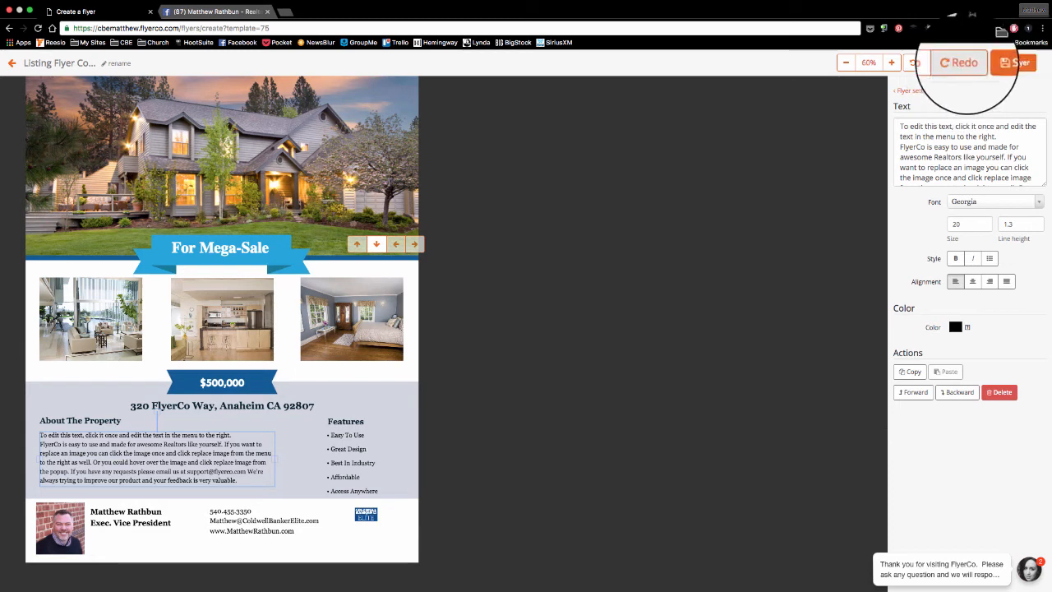
left_click(892, 64)
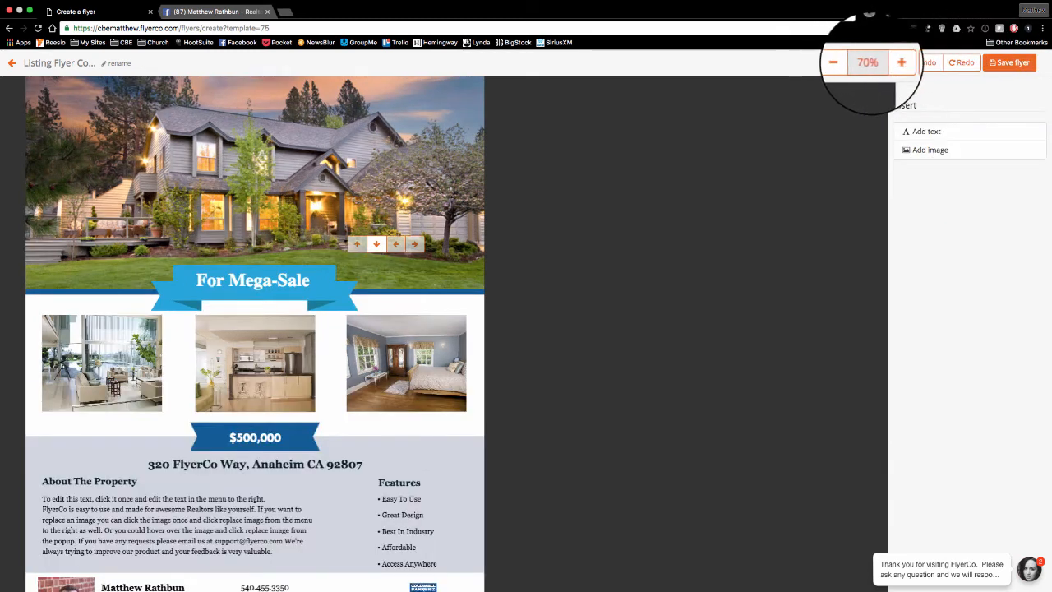
left_click(846, 64)
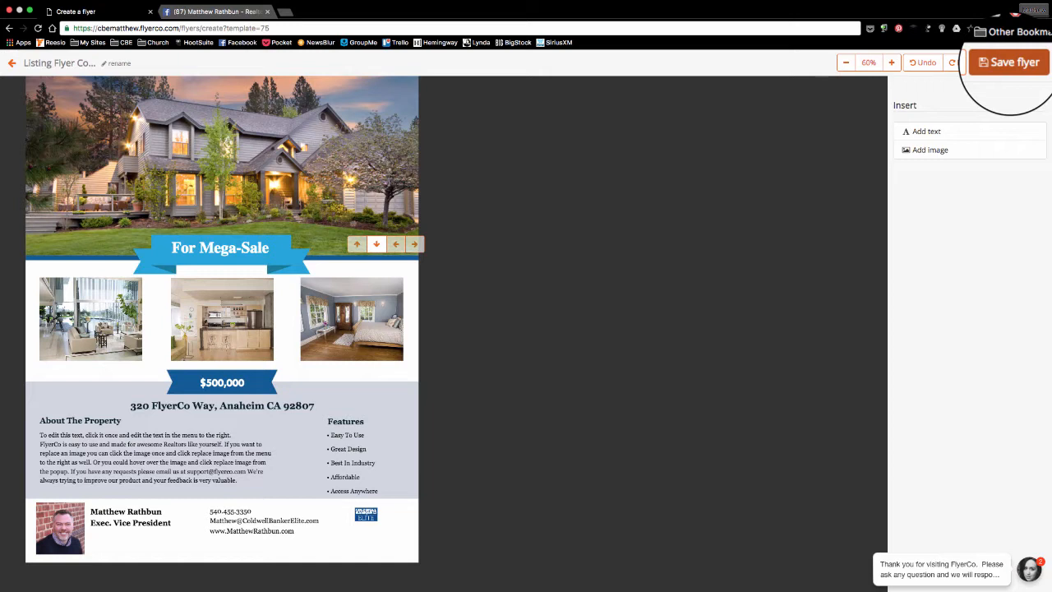
- Save the flyer and view the available download formats
left_click(1012, 63)
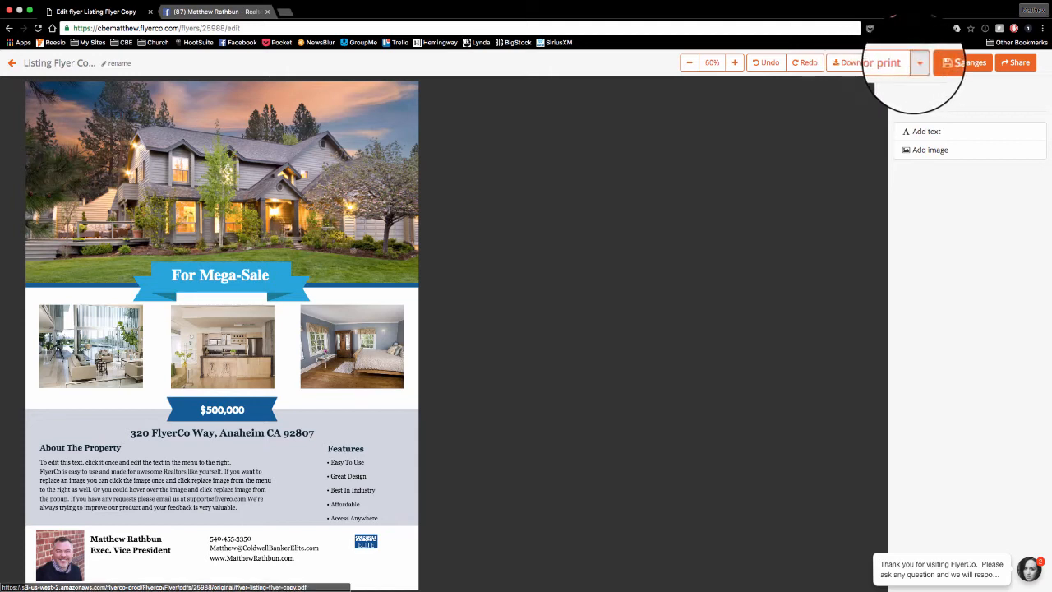
left_click(879, 64)
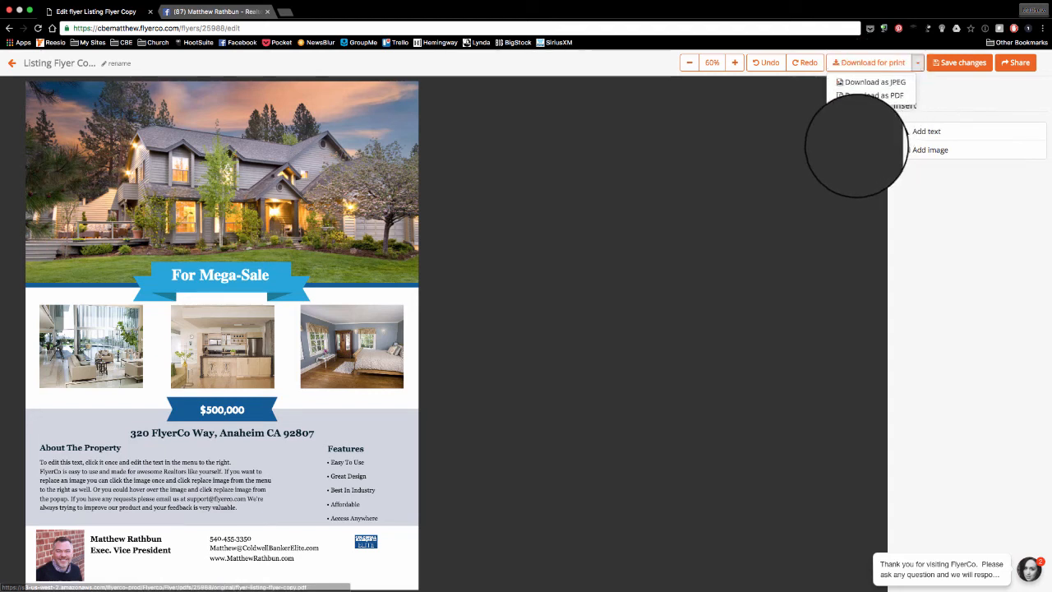
left_click(1015, 81)
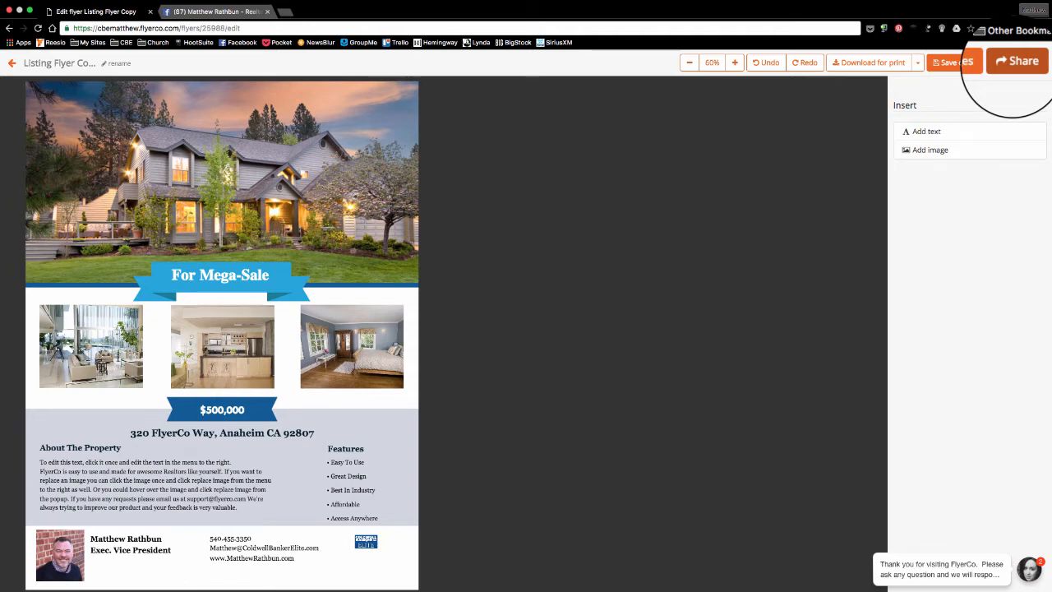
- Share the flyer by email, entering the recipient's email address
left_click(1017, 64)
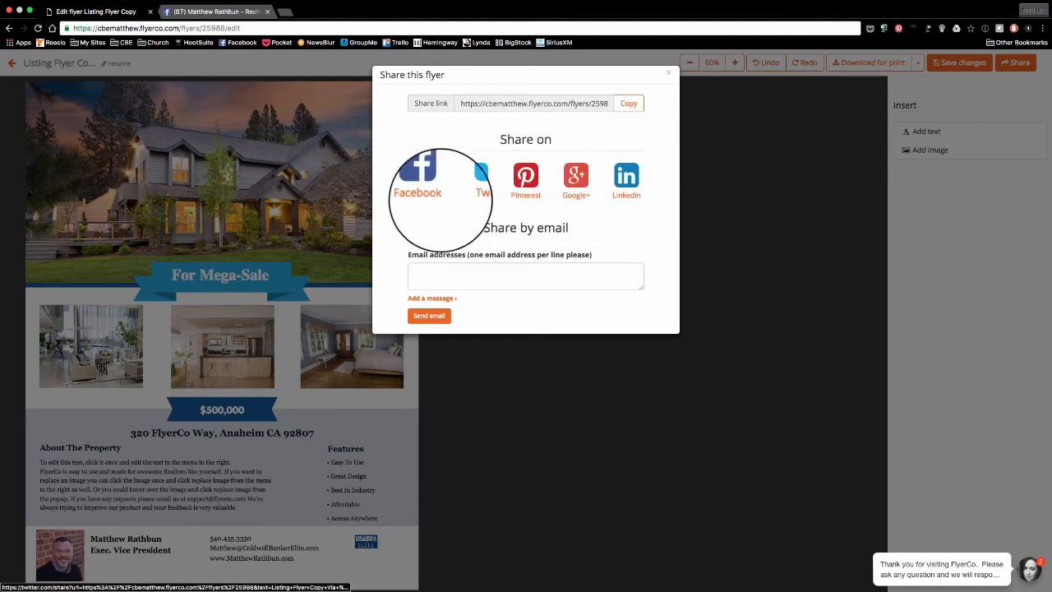
left_click(431, 274)
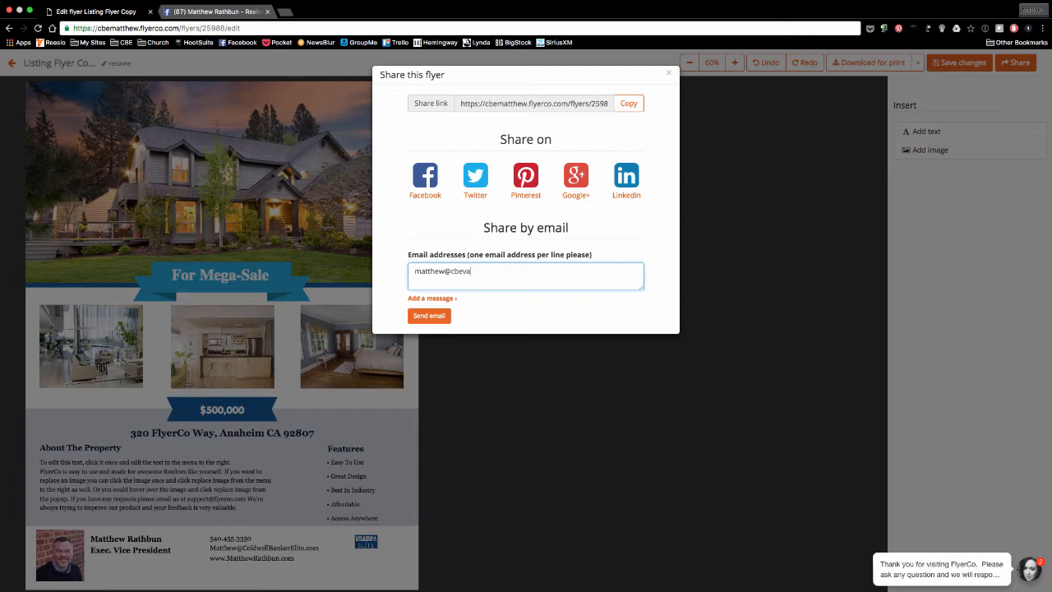
left_click(428, 315)
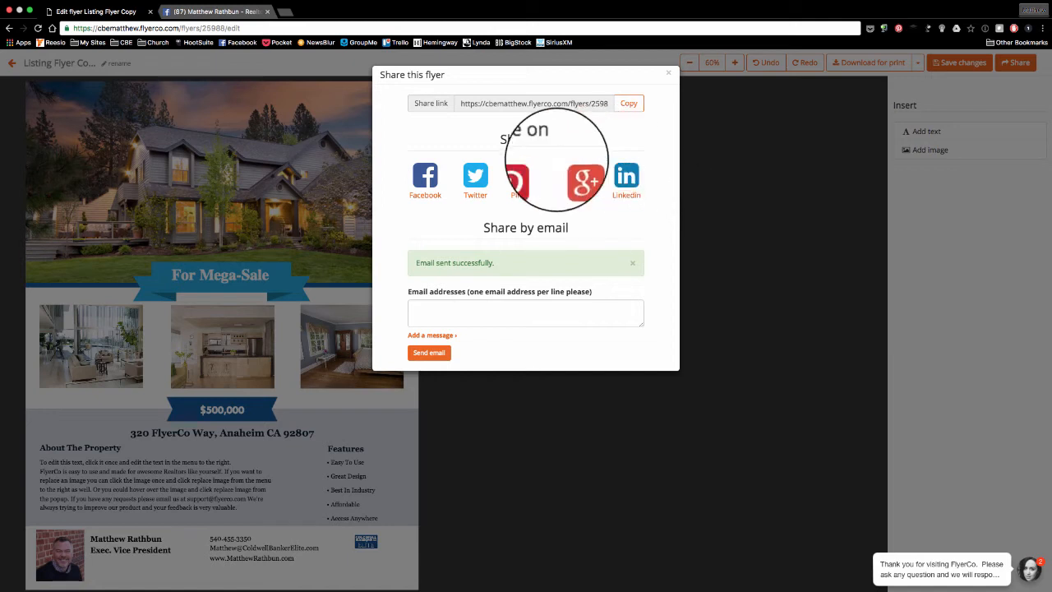
- View the Twitter share page for the flyer and close it without tweeting
left_click(477, 172)
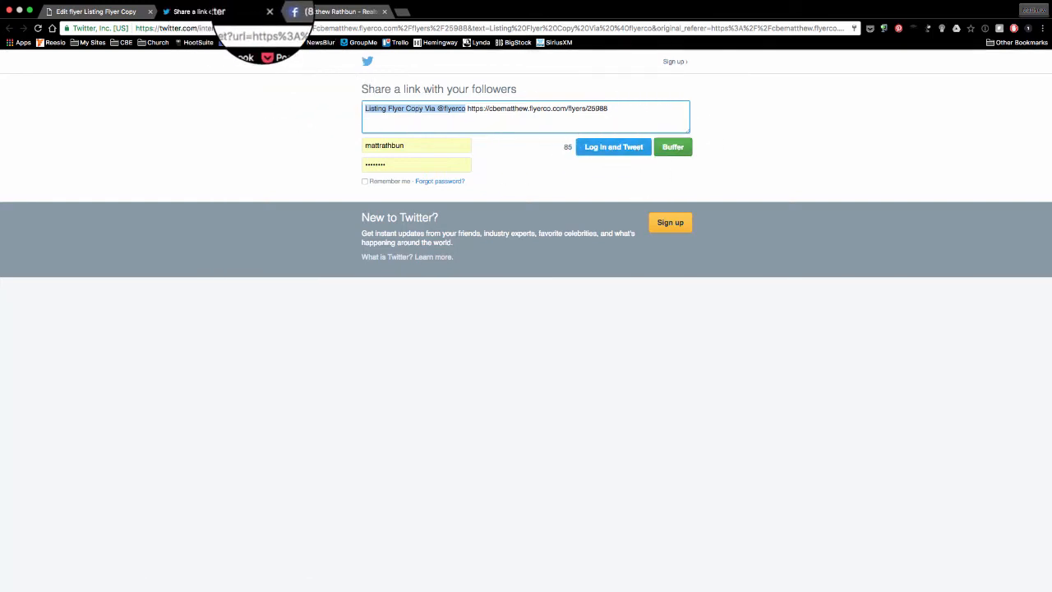
left_click(273, 11)
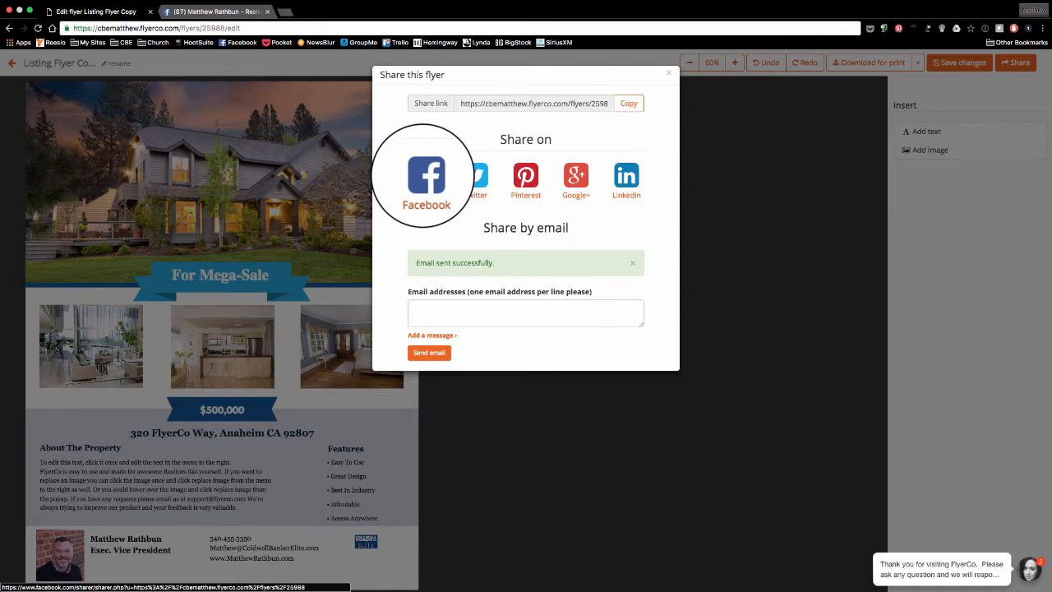
- Share the flyer on the managed Facebook Page with the message "Check out my new training flyer"
left_click(426, 175)
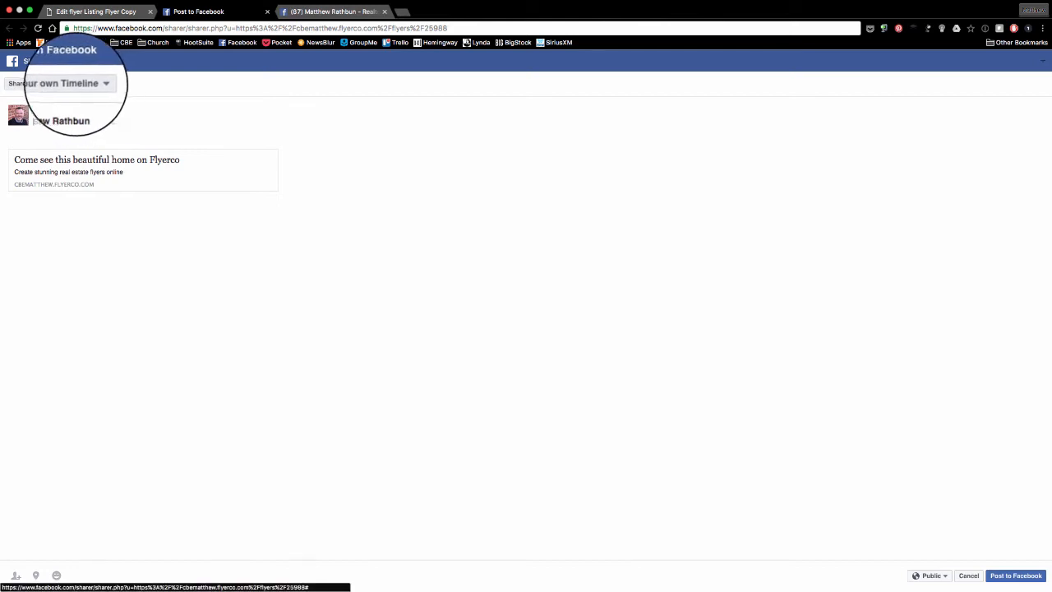
left_click(95, 83)
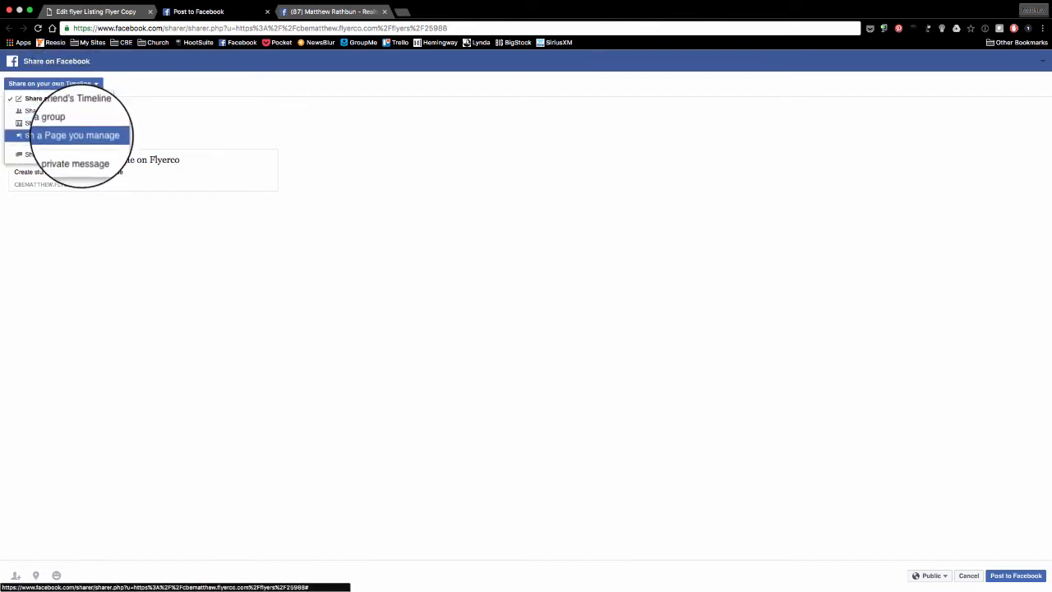
left_click(78, 135)
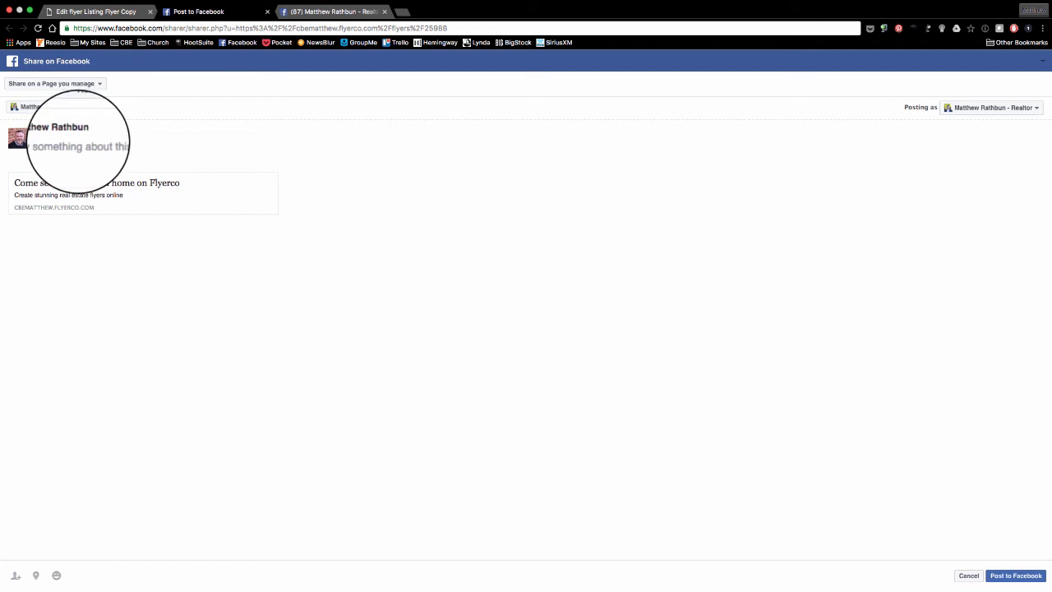
left_click(78, 145)
type("Check out my new training flyer")
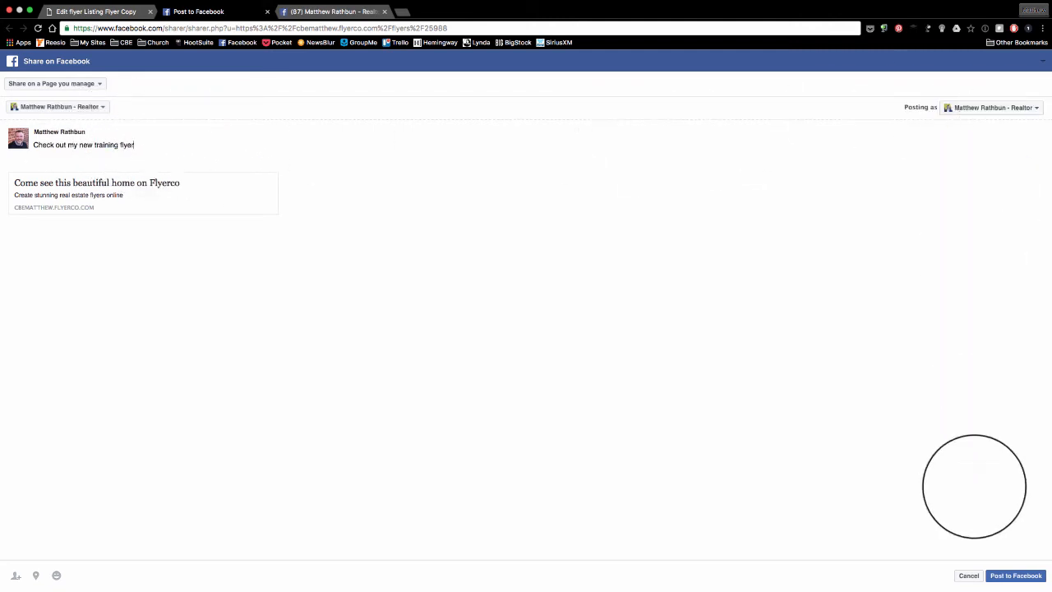
left_click(1015, 575)
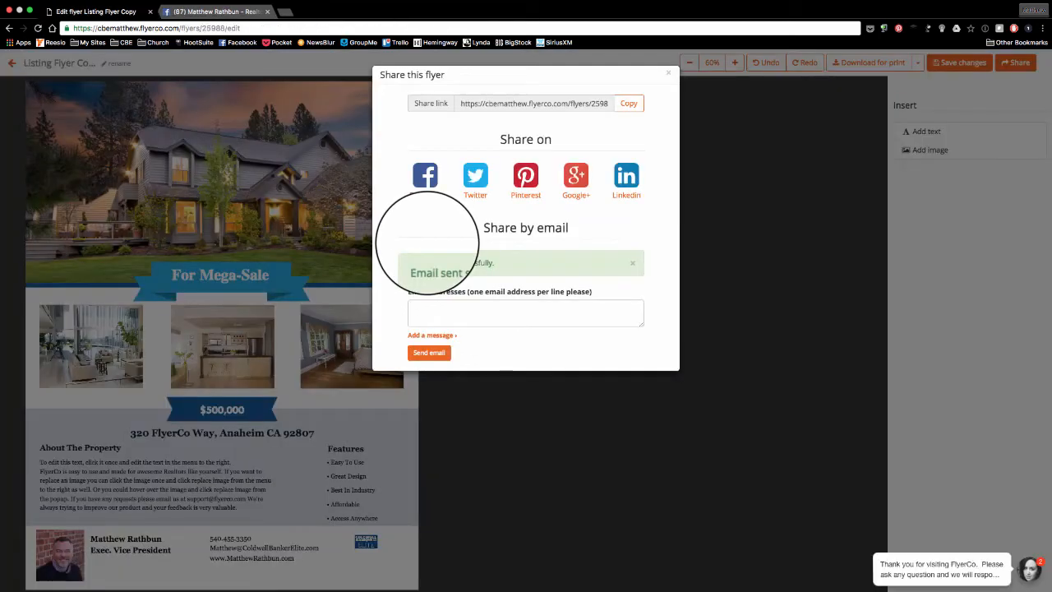
- Reload the realtor's Facebook Page and open the flyer from its "Check out my new training flyer" post
left_click(218, 12)
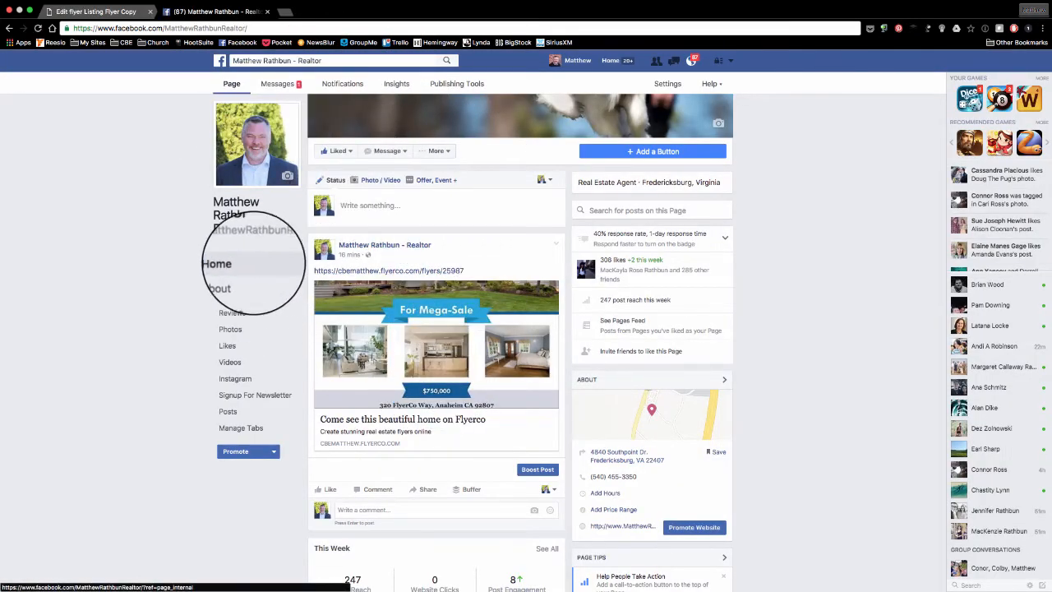
left_click(248, 266)
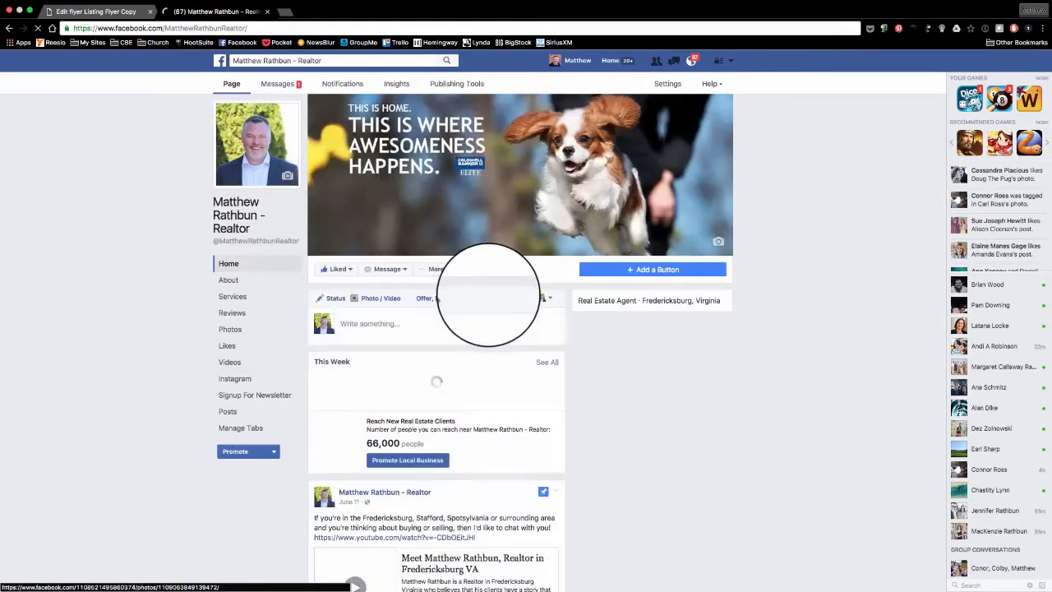
scroll(481, 317, "down", 2)
scroll(479, 311, "down", 5)
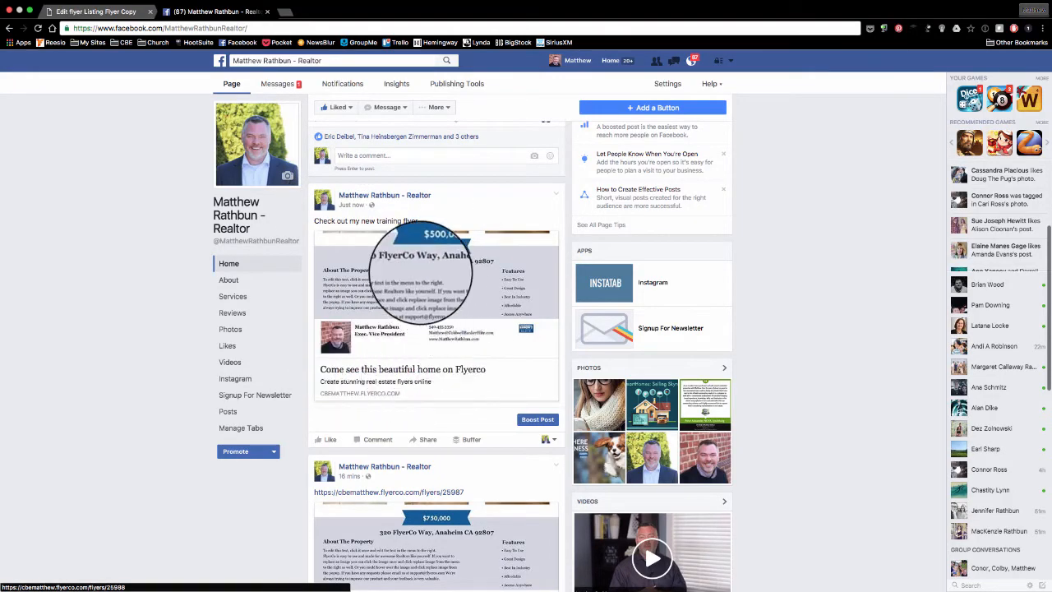
left_click(420, 261)
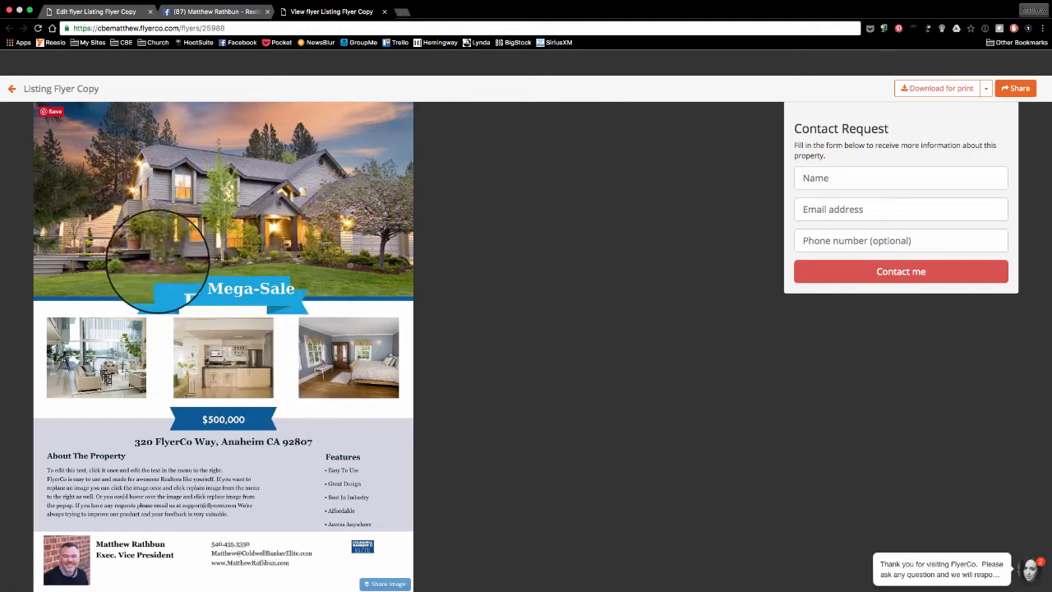
- Submit the flyer's contact request form with the buyer's name and email address
left_click(821, 178)
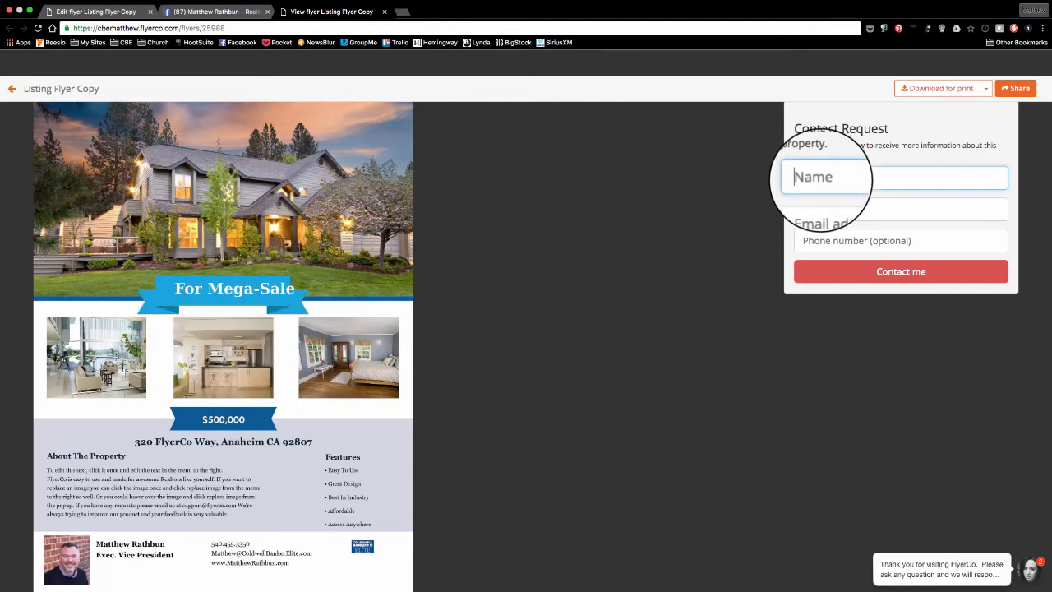
type("Ma")
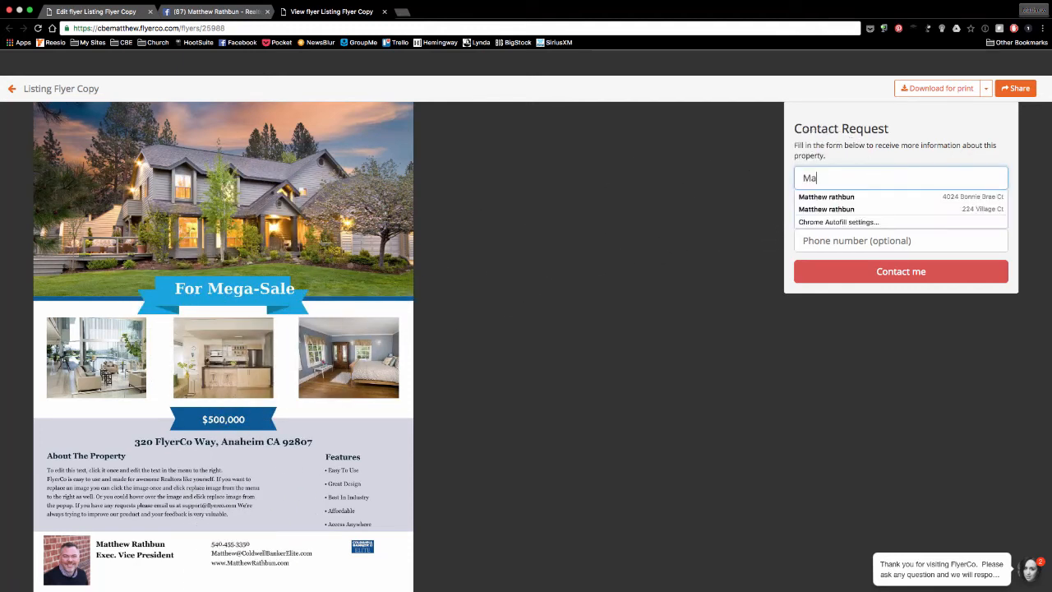
type("tthew Buyer 2")
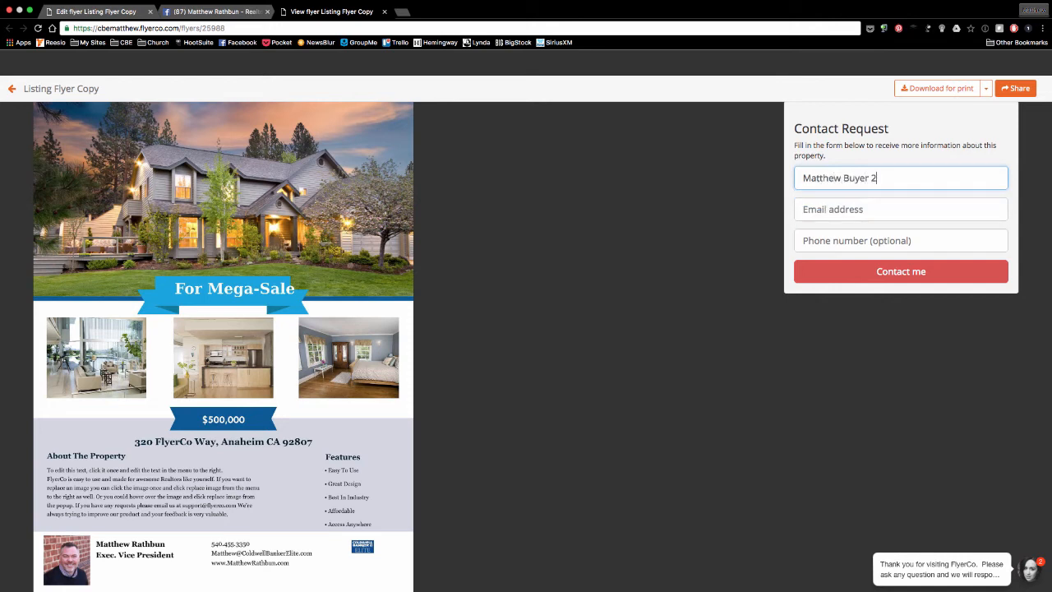
type("ma")
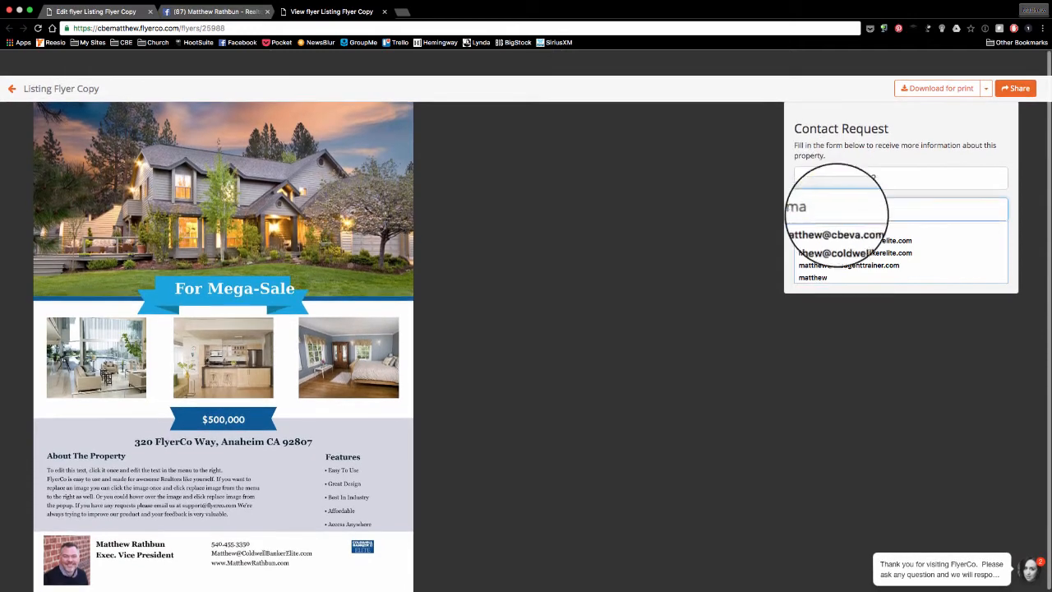
left_click(833, 227)
left_click(854, 273)
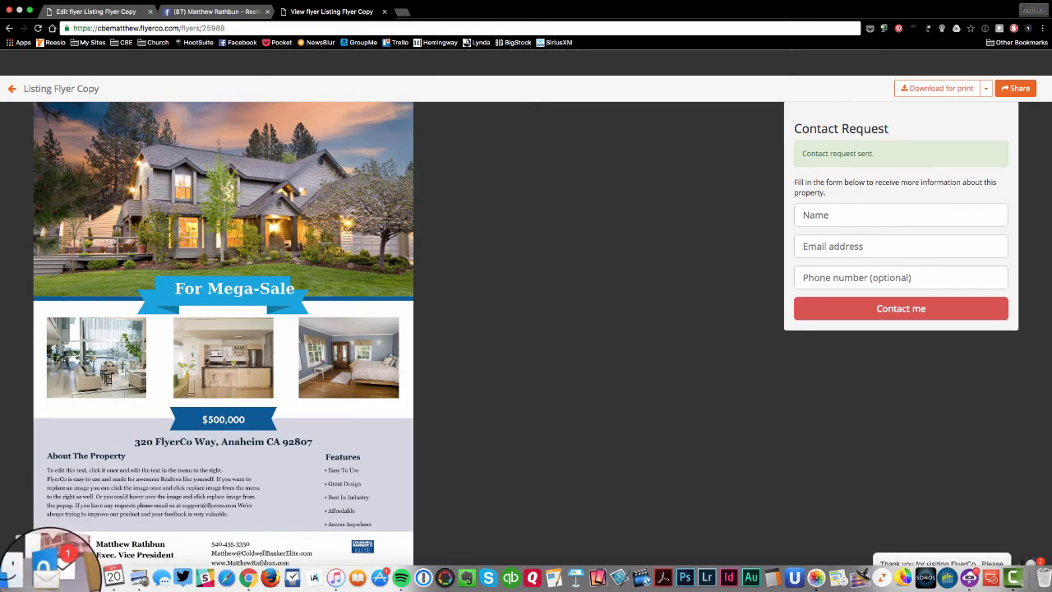
- Switch to Outlook, view the emailed invitation to the new listing and start forwarding it
left_click(41, 585)
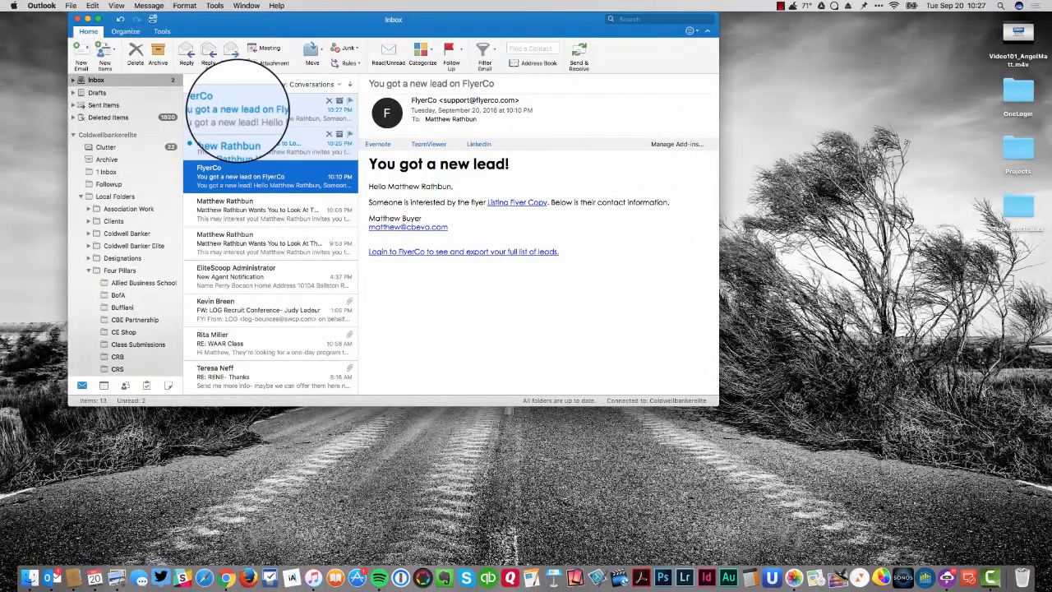
left_click(232, 145)
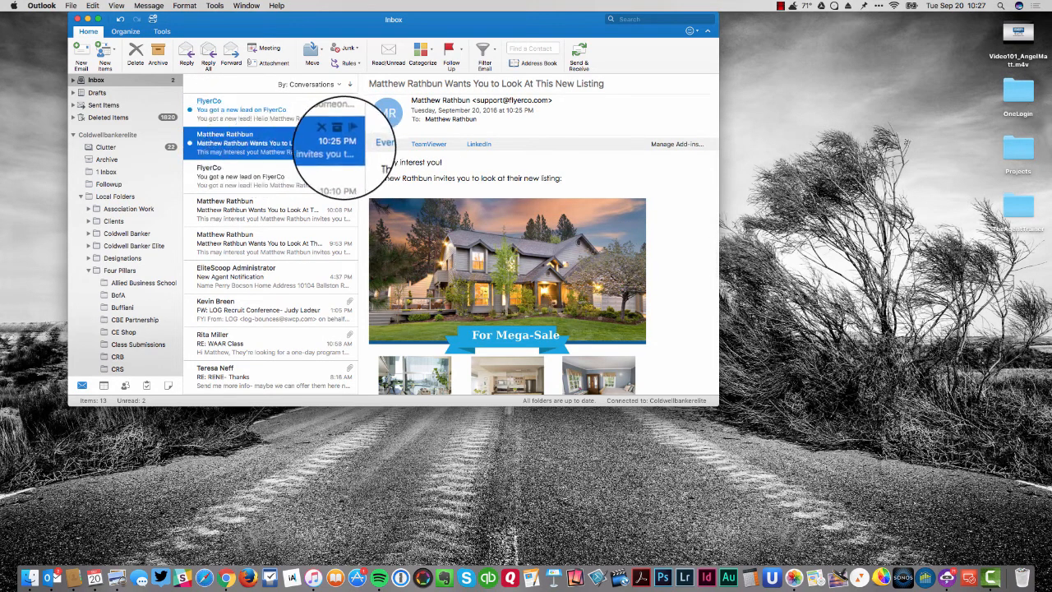
scroll(419, 247, "down", 3)
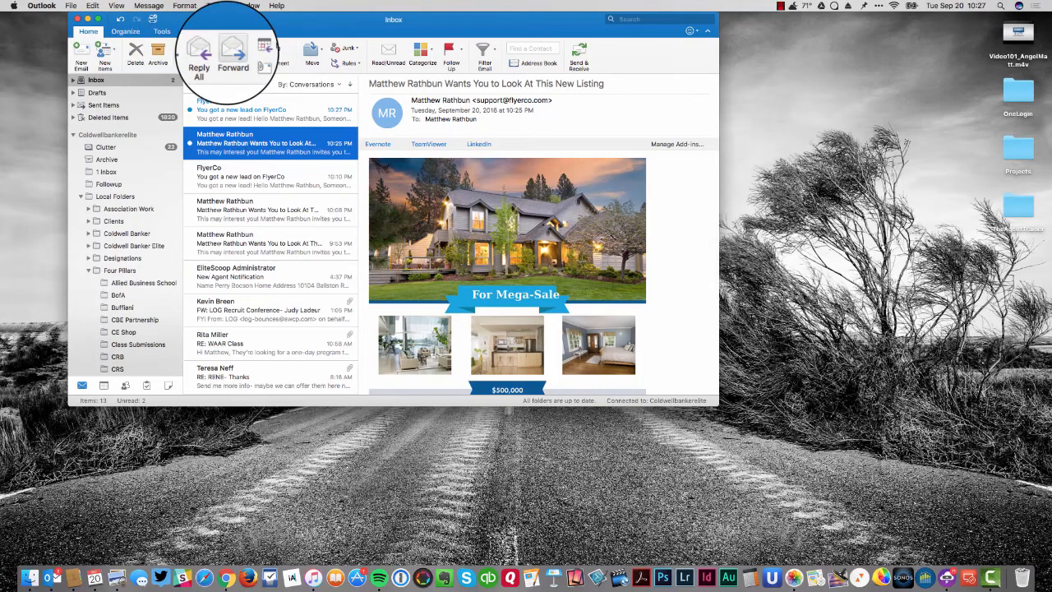
left_click(231, 54)
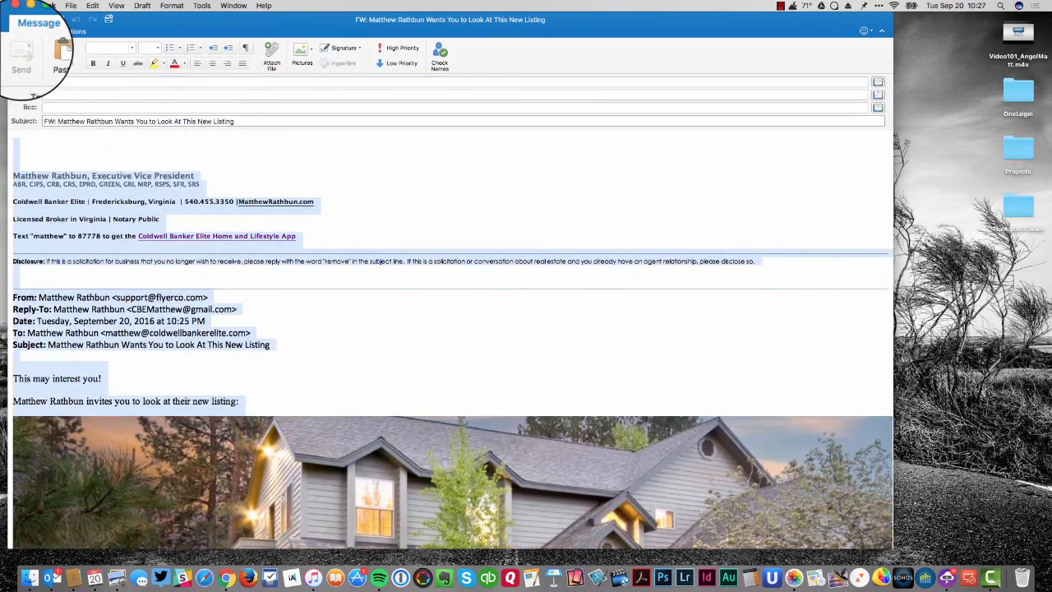
- Delete the signature and forwarding header above the flyer and the FlyerCo promotional line below it in the forwarded message
key("BackSpace")
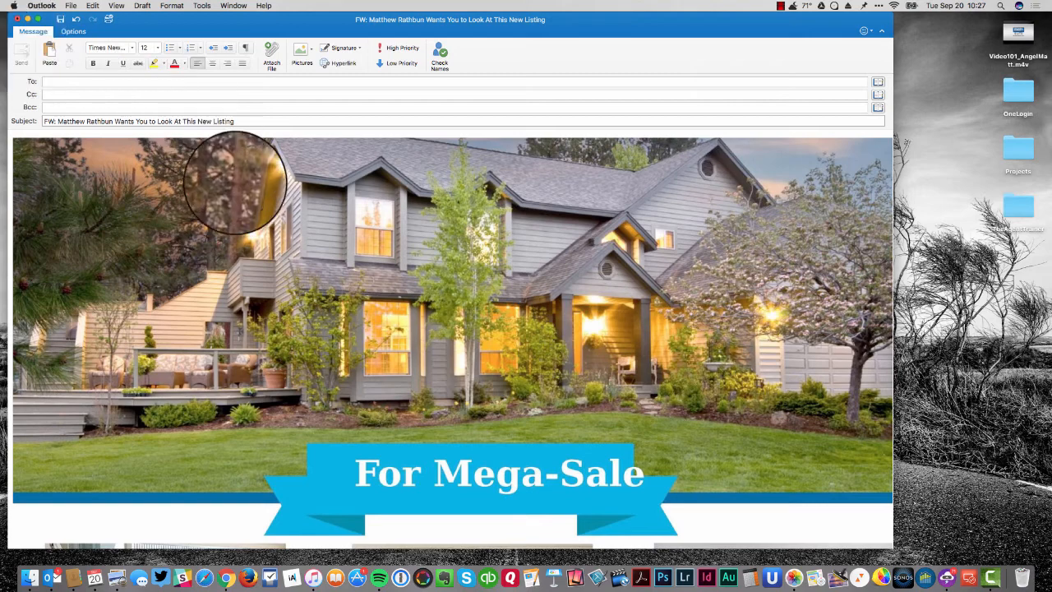
scroll(235, 176, "down", 15)
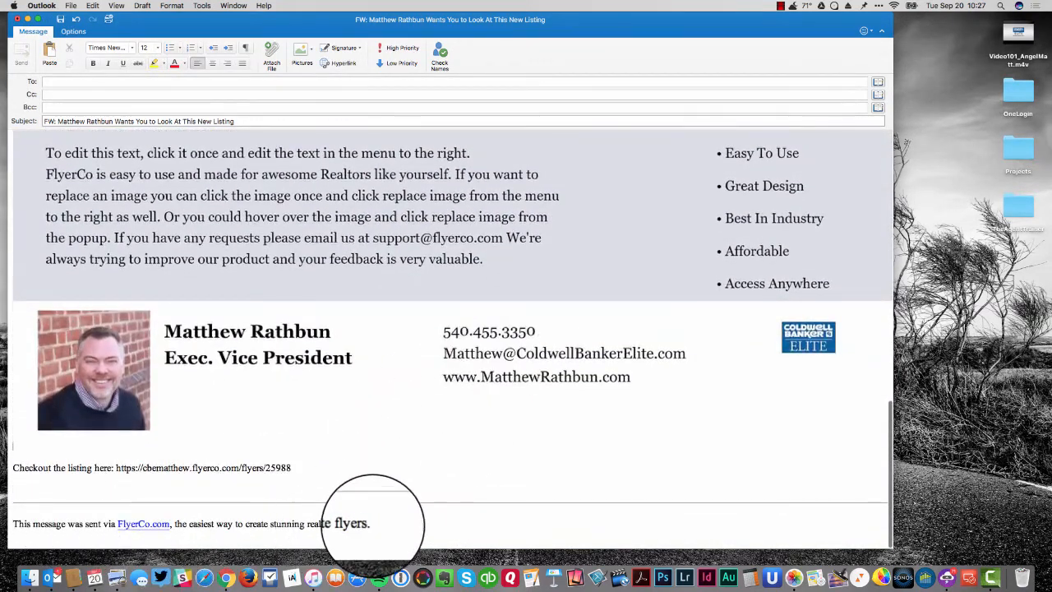
left_click_drag(367, 524, 31, 526)
left_click(33, 526)
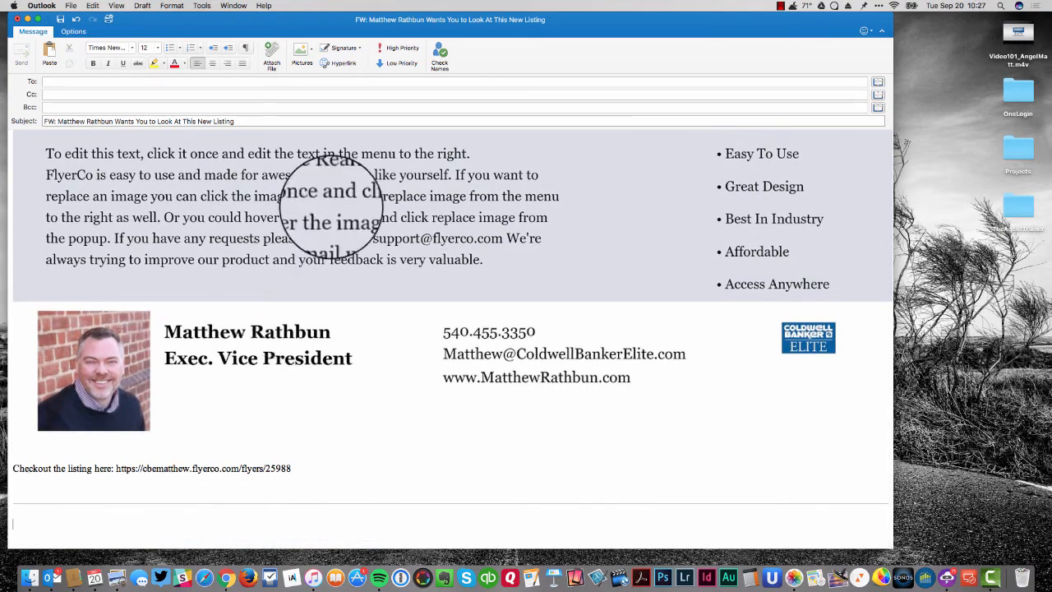
scroll(333, 209, "up", 20)
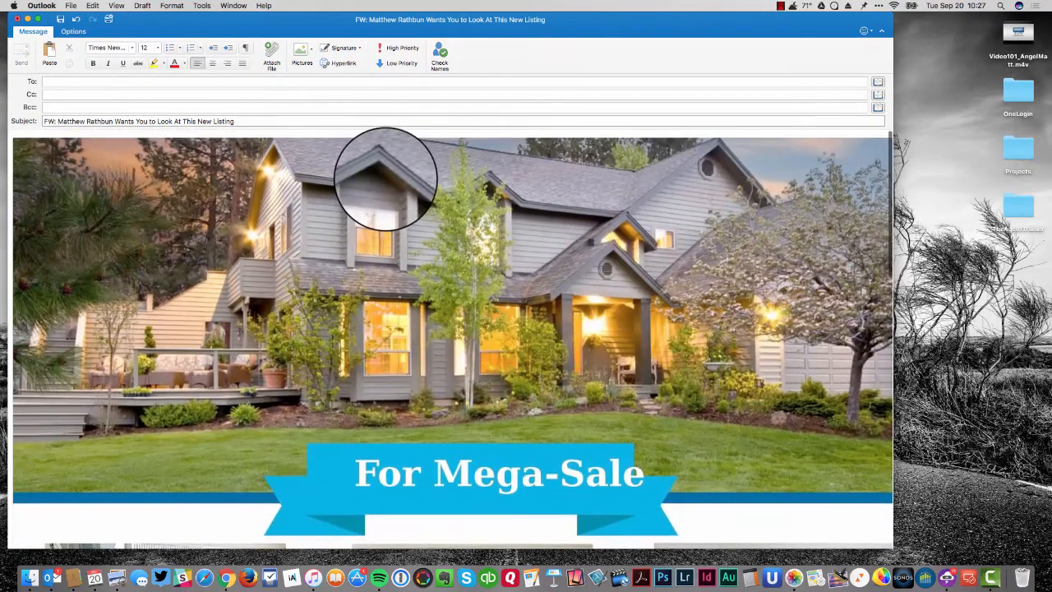
scroll(383, 187, "down", 10)
scroll(382, 188, "down", 4)
scroll(380, 188, "up", 12)
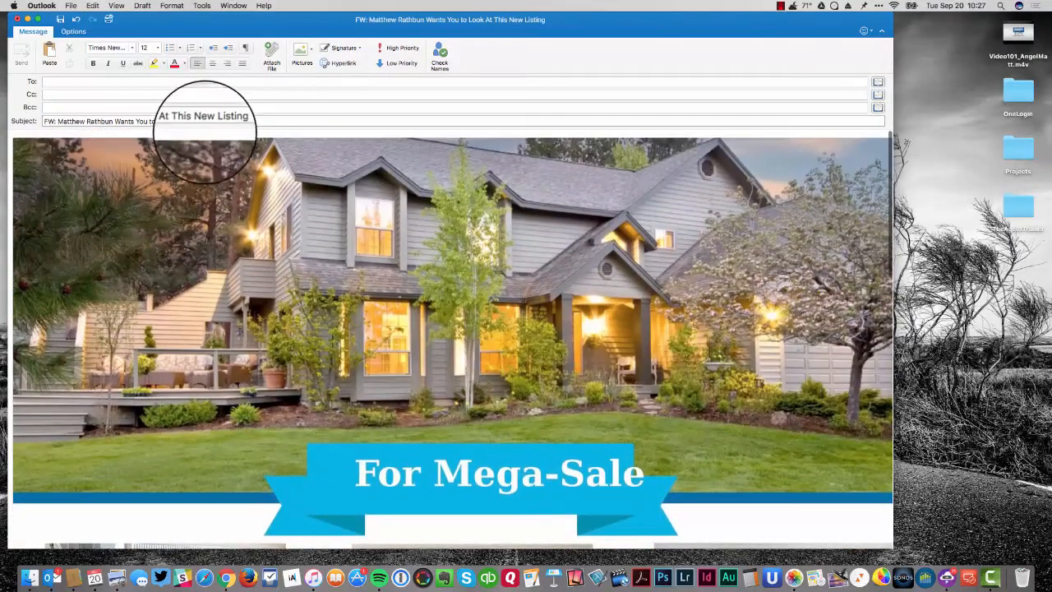
- Set the forwarded message's subject to "Here's my new listing" and address it to the Company contact
left_click(197, 121)
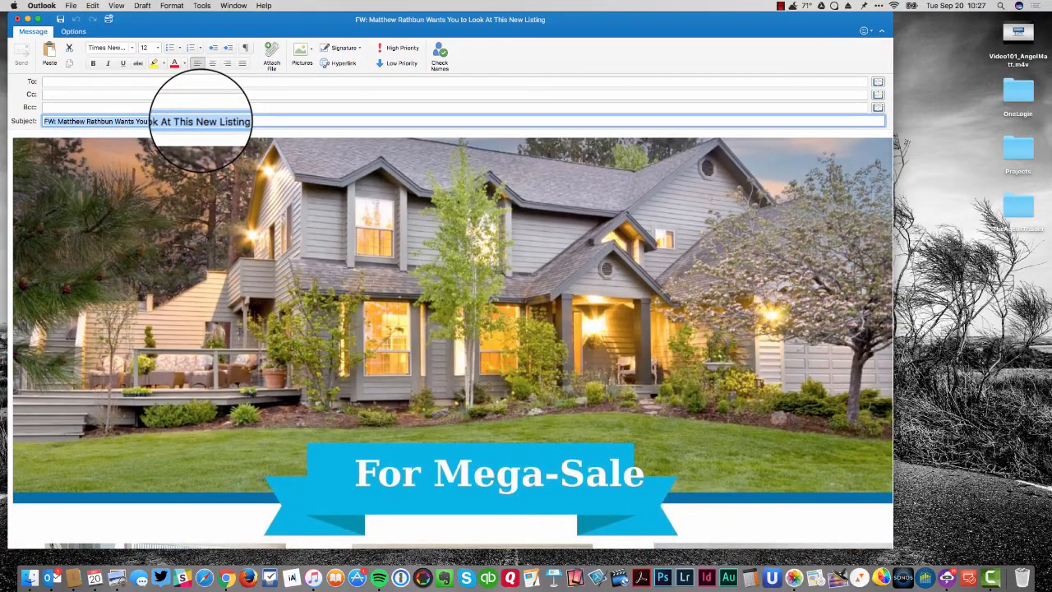
type("Here's my new listing")
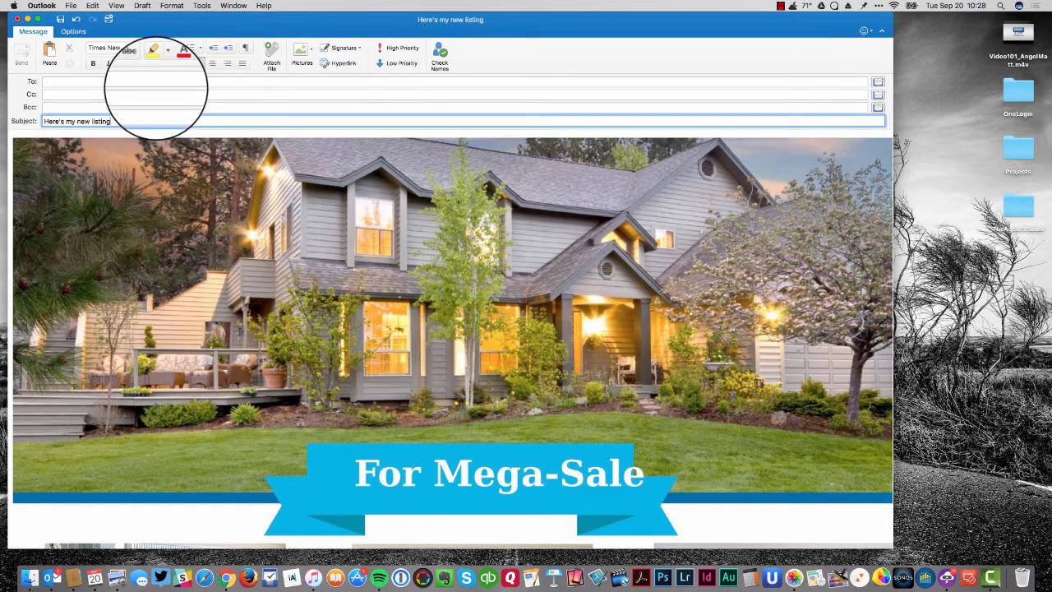
left_click(156, 81)
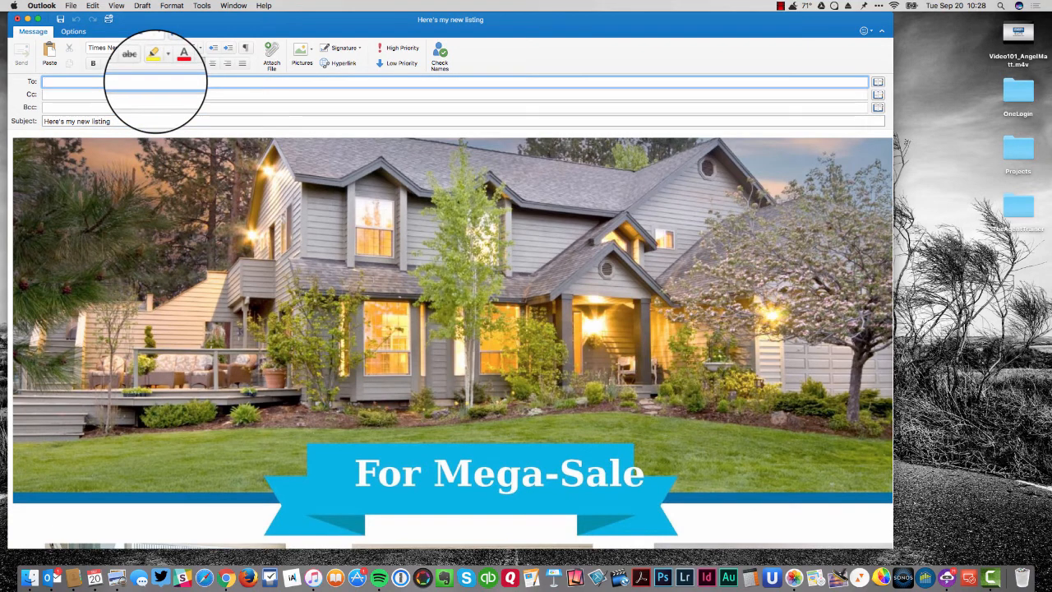
type("company")
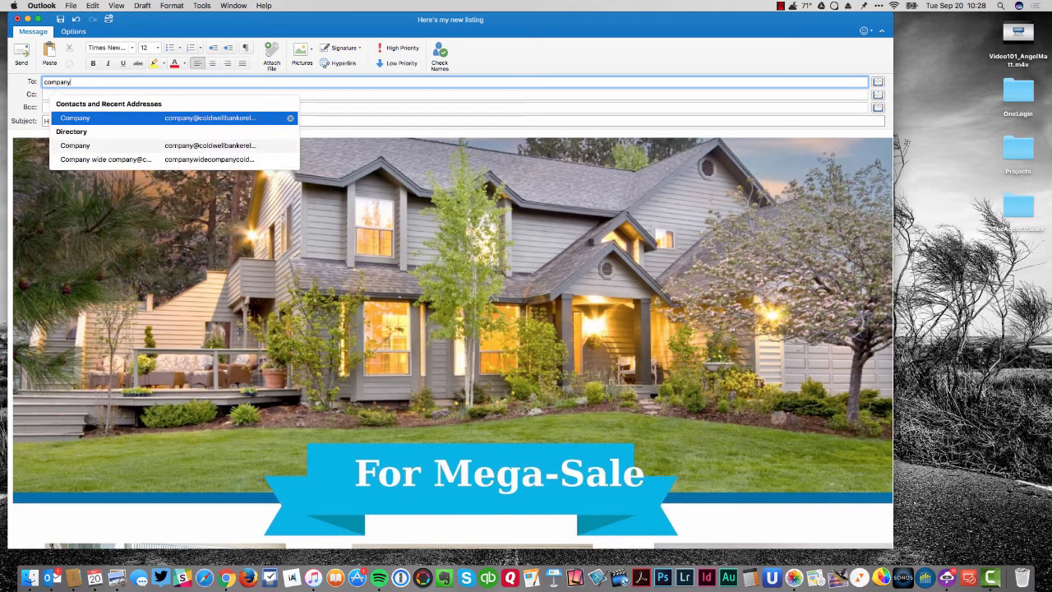
key("Return")
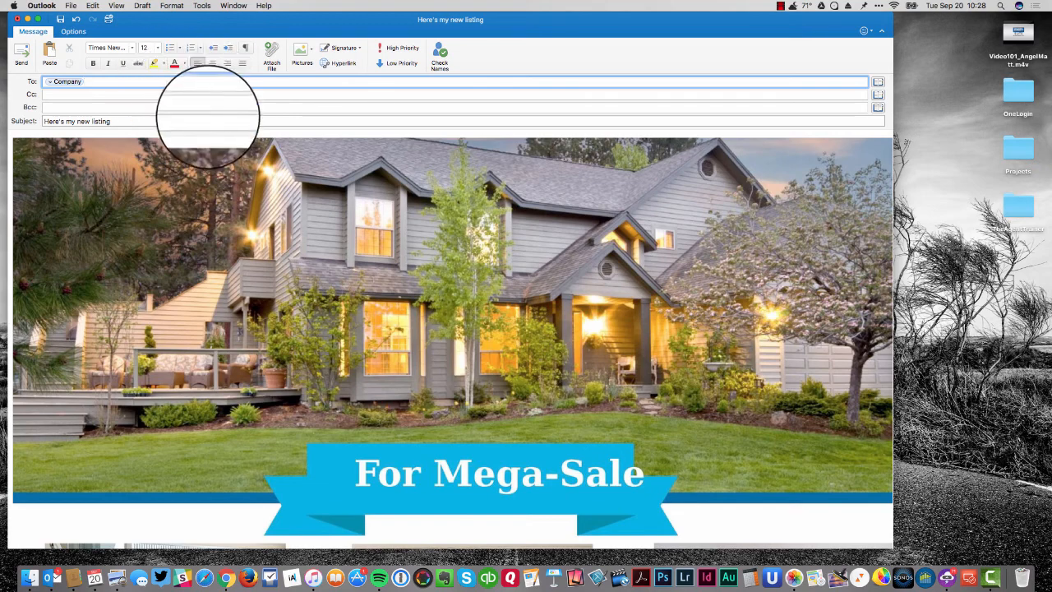
scroll(195, 187, "down", 3)
scroll(307, 287, "down", 5)
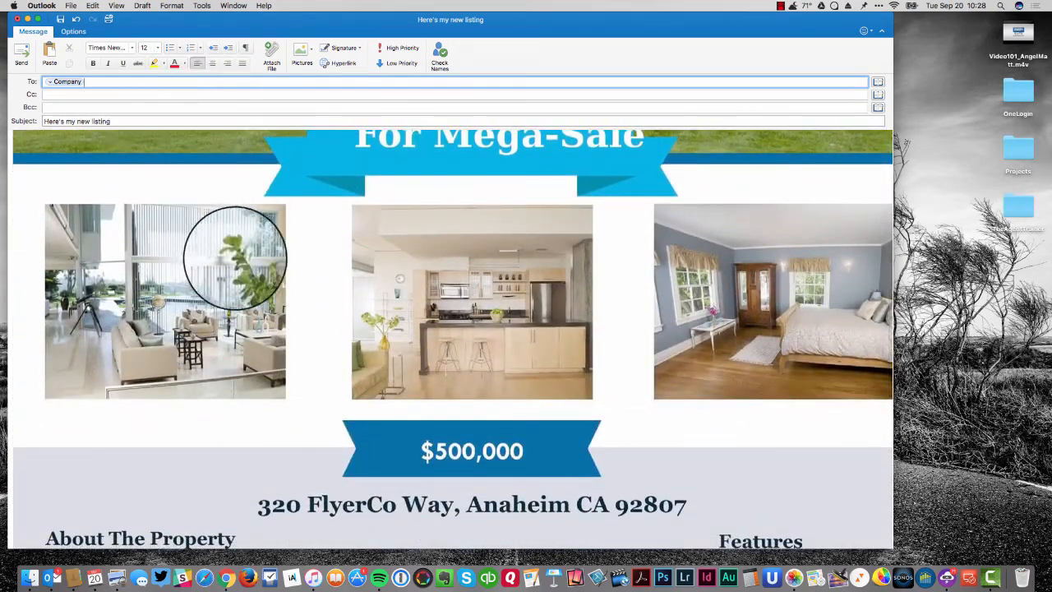
scroll(276, 269, "up", 5)
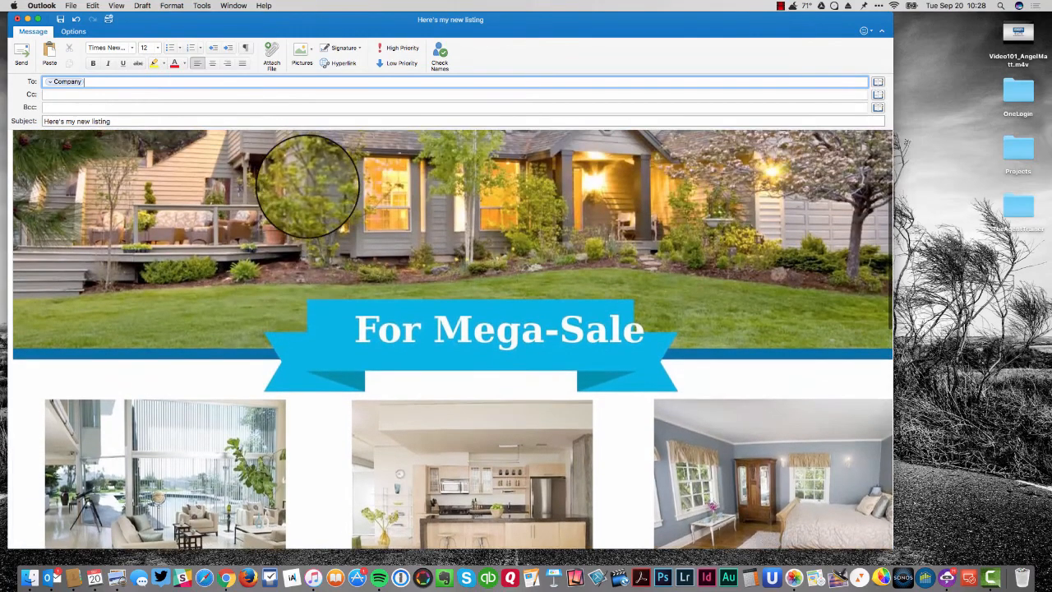
scroll(328, 374, "down", 3)
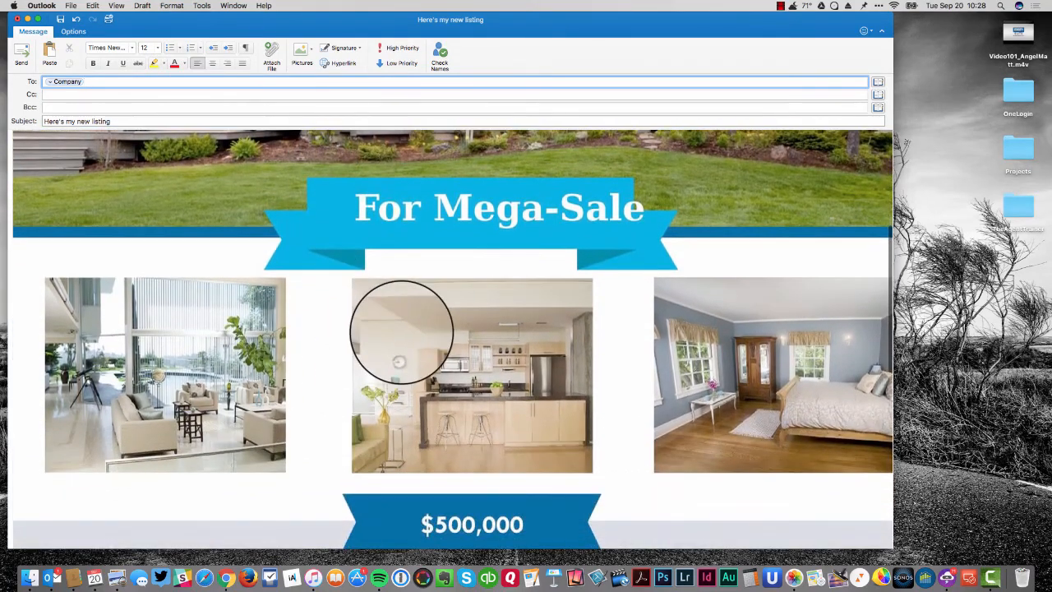
scroll(406, 325, "down", 10)
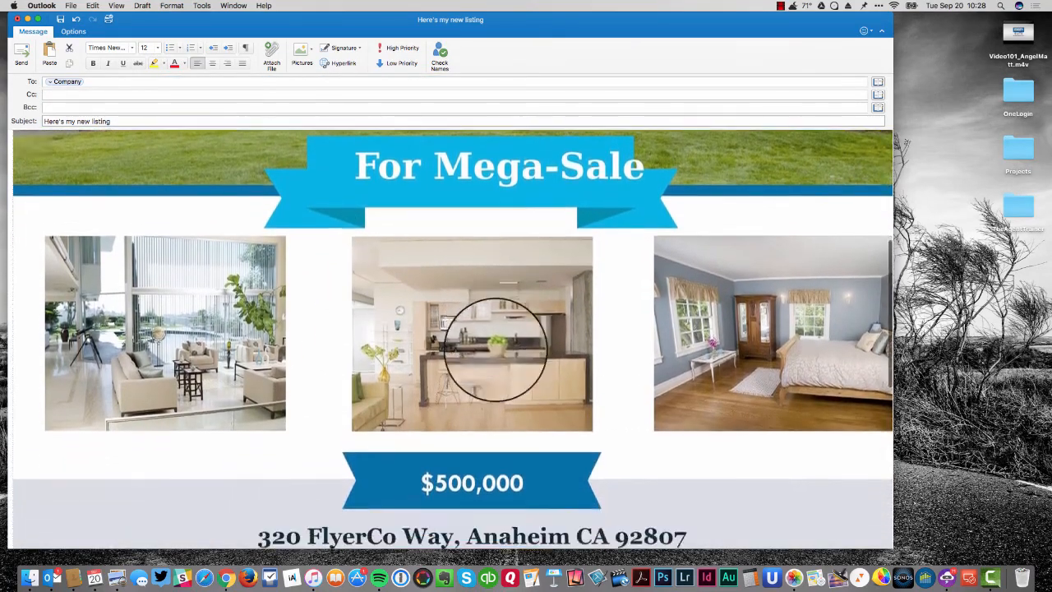
scroll(355, 294, "up", 15)
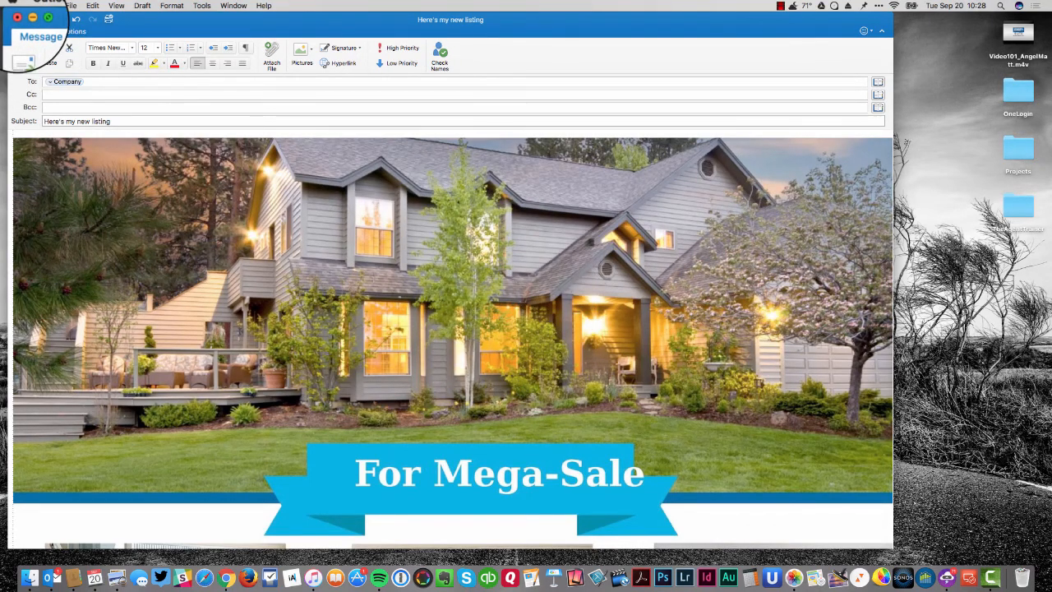
- Close the forward draft without sending it and view the latest "You got a new lead on FlyerCo" email
left_click(17, 17)
left_click(399, 90)
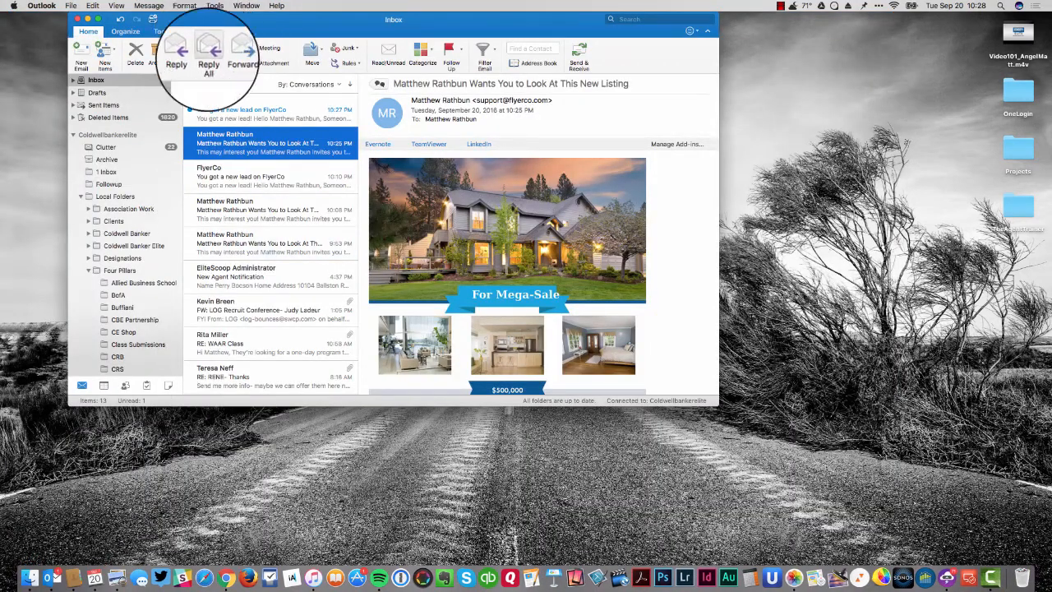
left_click(215, 105)
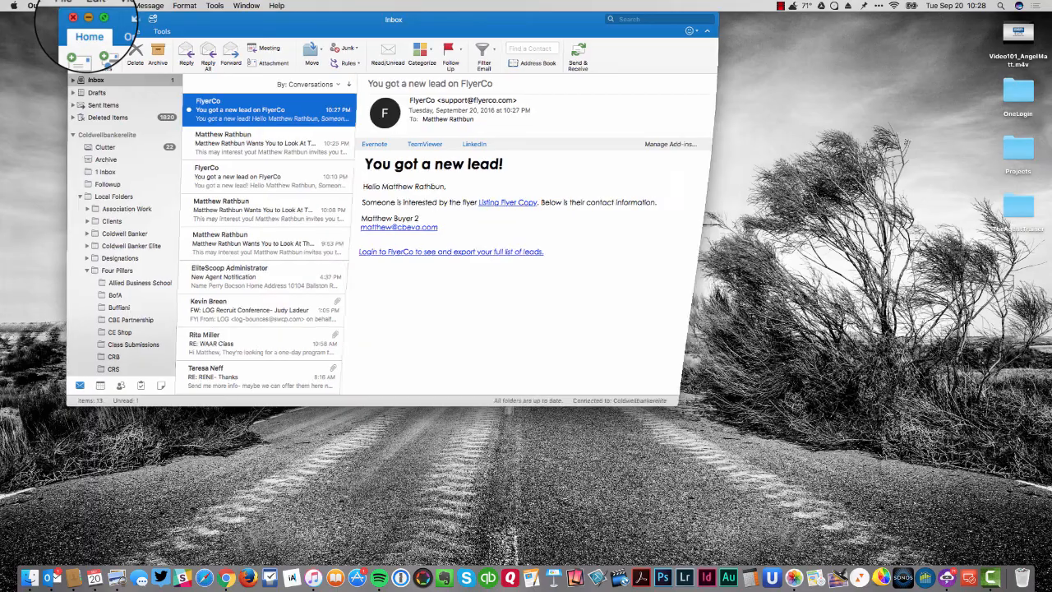
left_click(73, 16)
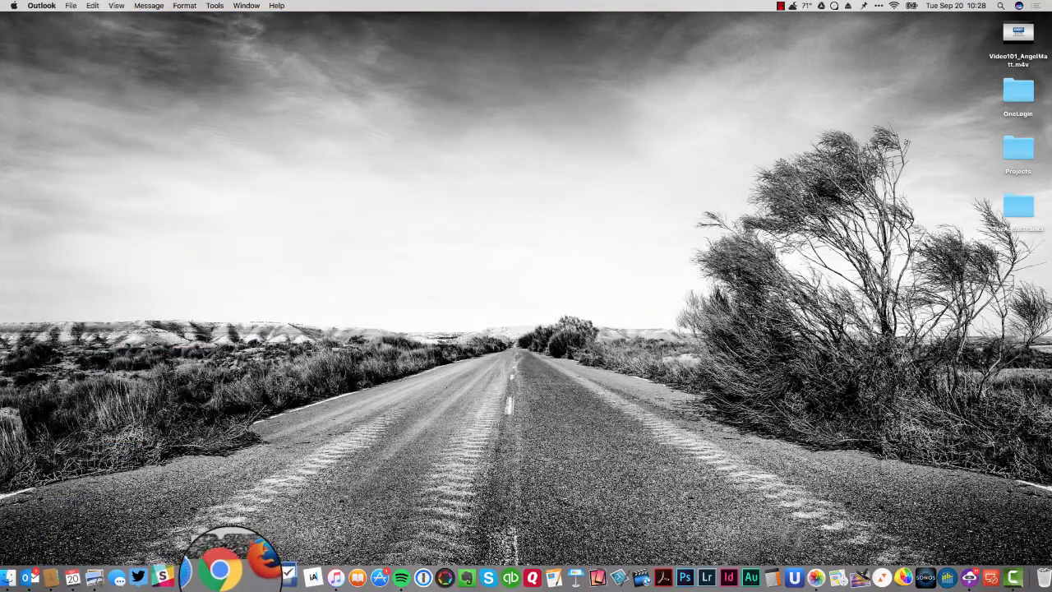
- Switch to Chrome, close the sharing dialog on the flyer's edit page and leave the editor
left_click(215, 567)
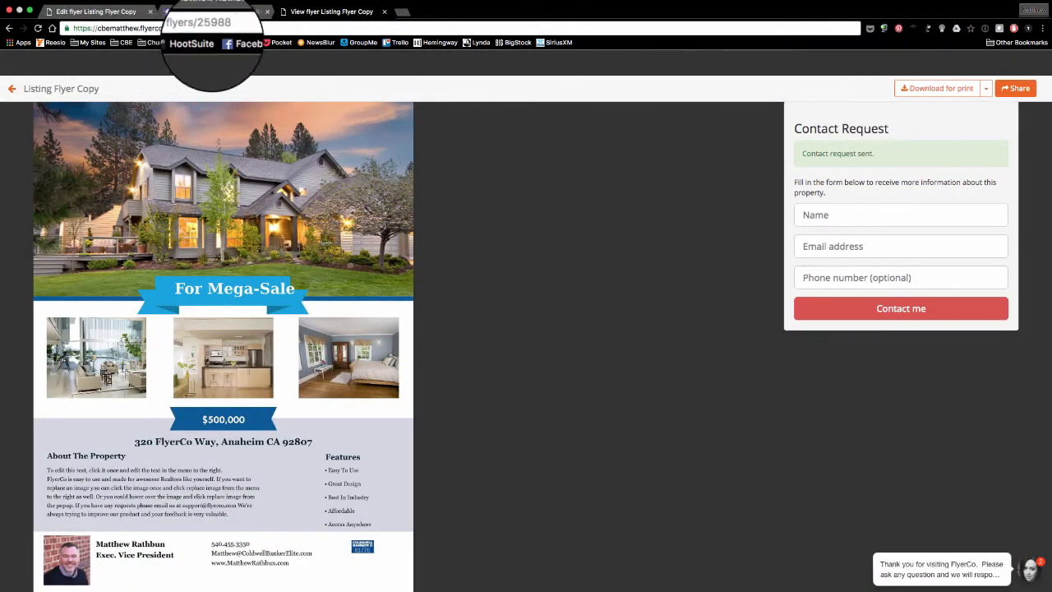
left_click(92, 11)
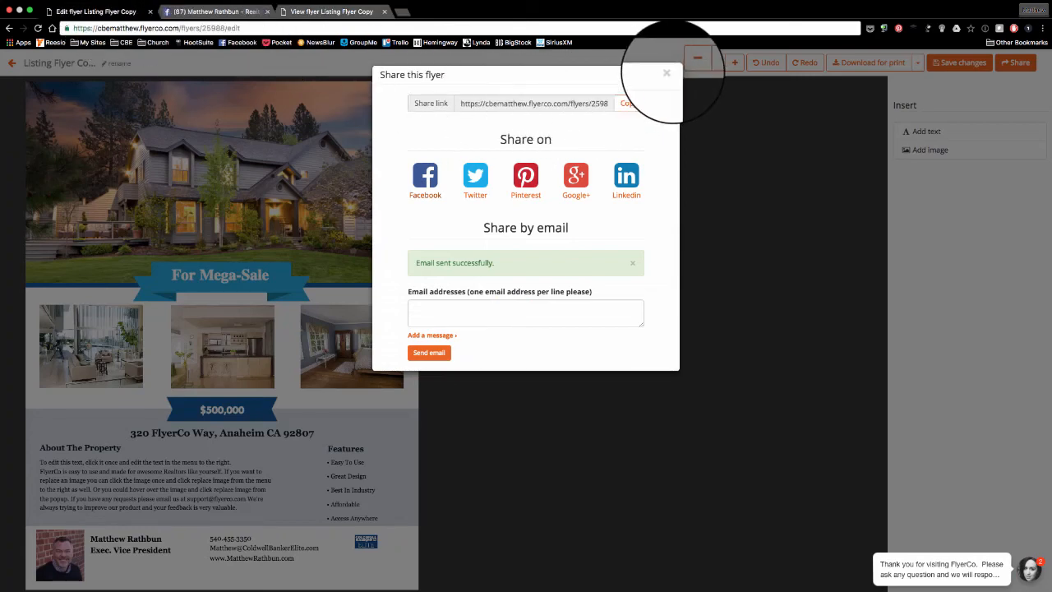
left_click(667, 72)
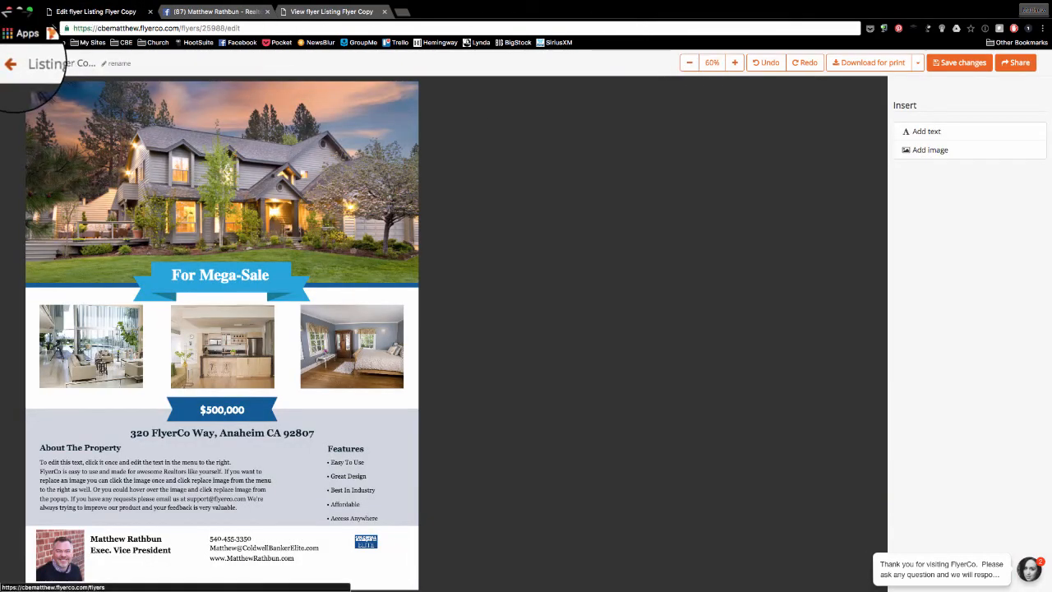
left_click(13, 63)
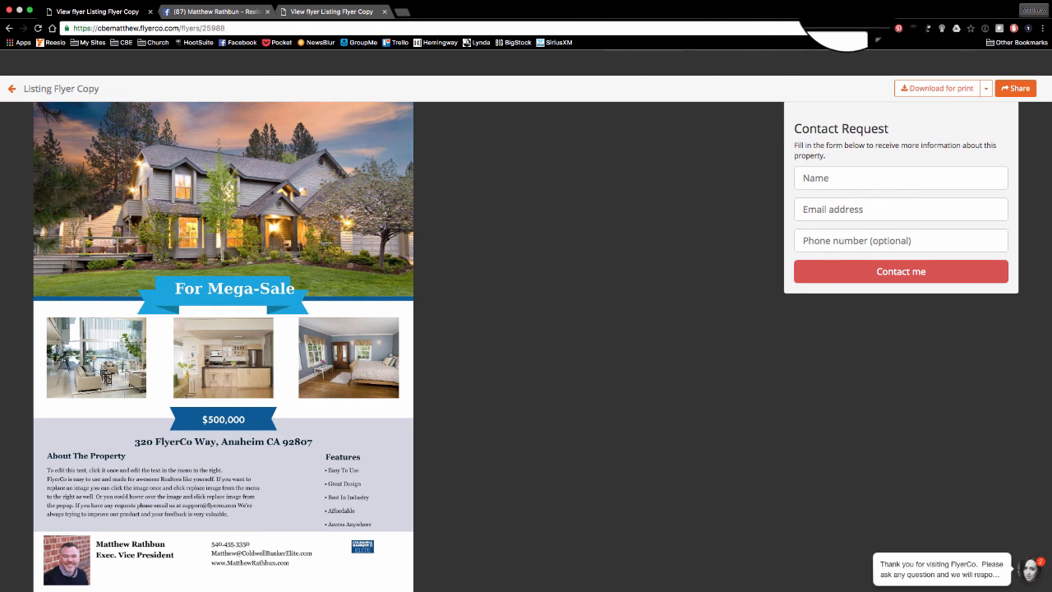
mouse_move(843, 1)
left_click(779, 6)
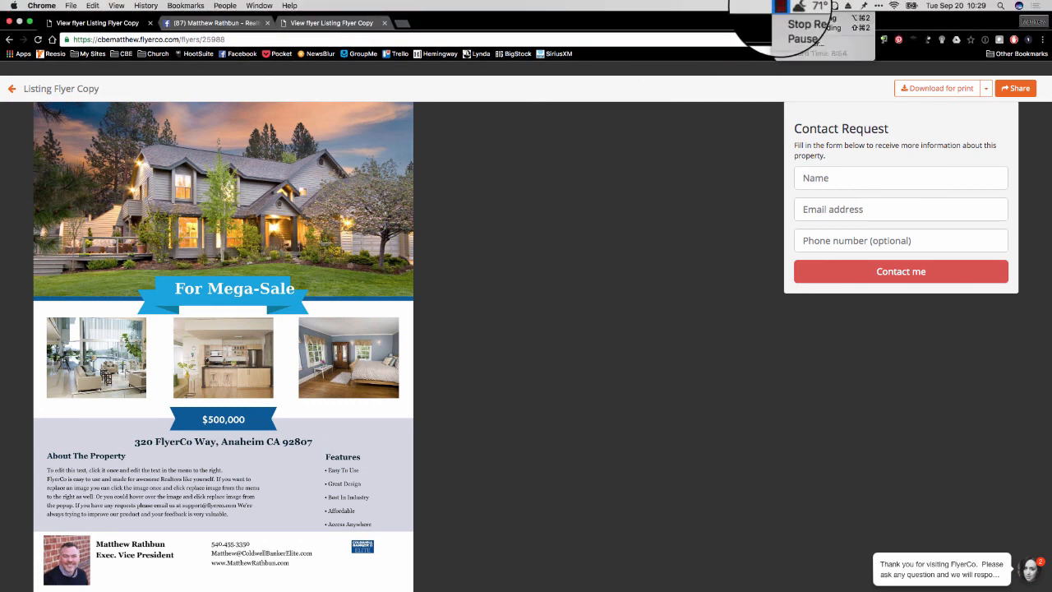